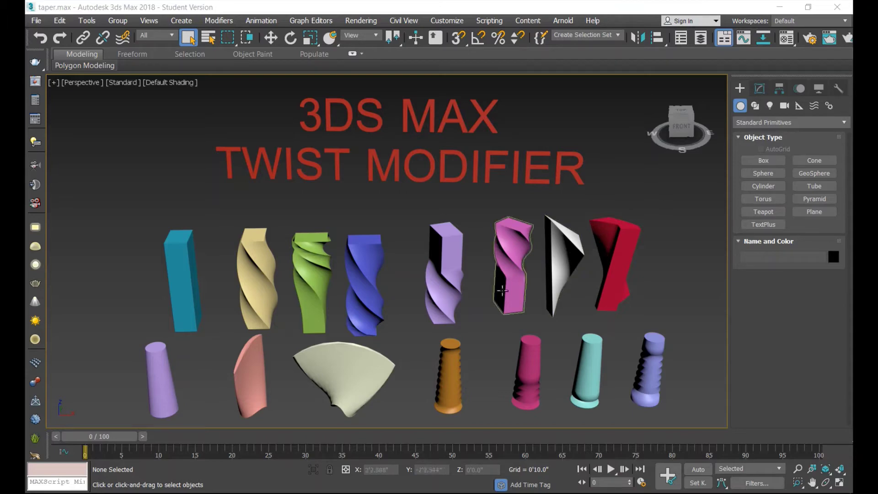
- Select the teal showcase box as the first example shape to remove
{"action": "left_click", "coordinate": [181, 294]}
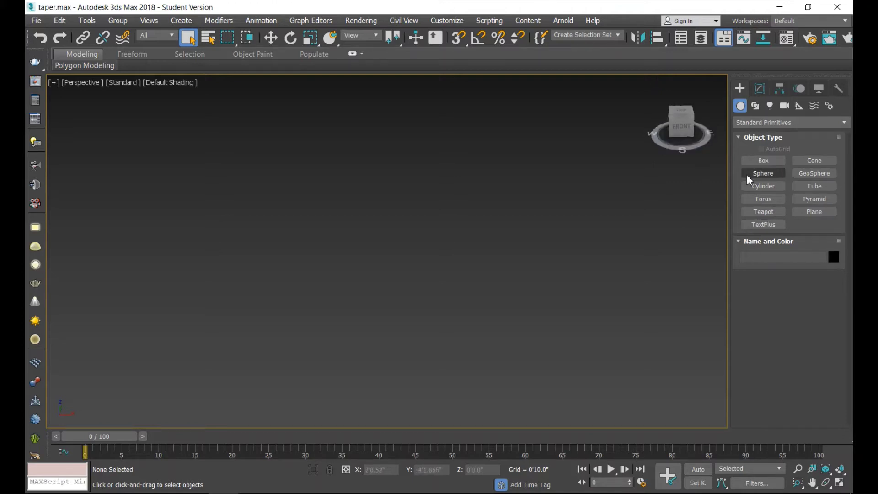
- Create tall box Box009, about 0'8.578" by 0'4.926" by 2'2.339" high, for modifying
{"action": "left_click", "coordinate": [767, 162]}
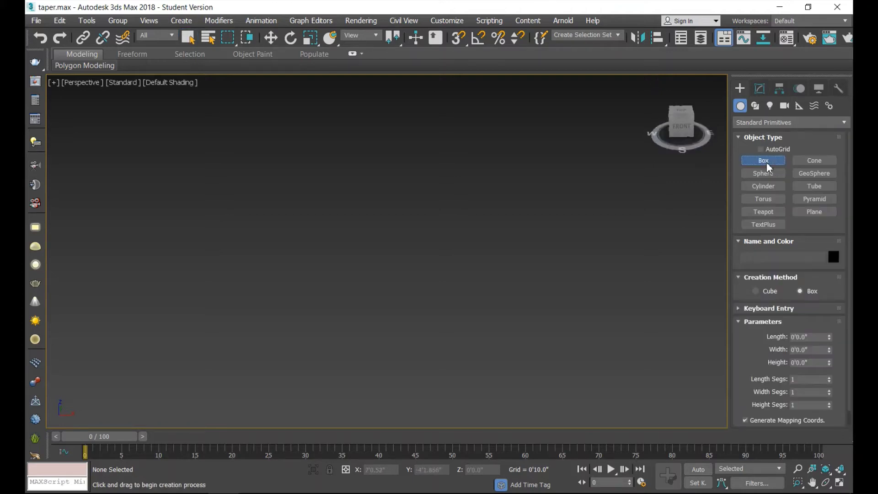
{"action": "left_click_drag", "start_coordinate": [180, 357], "coordinate": [199, 384]}
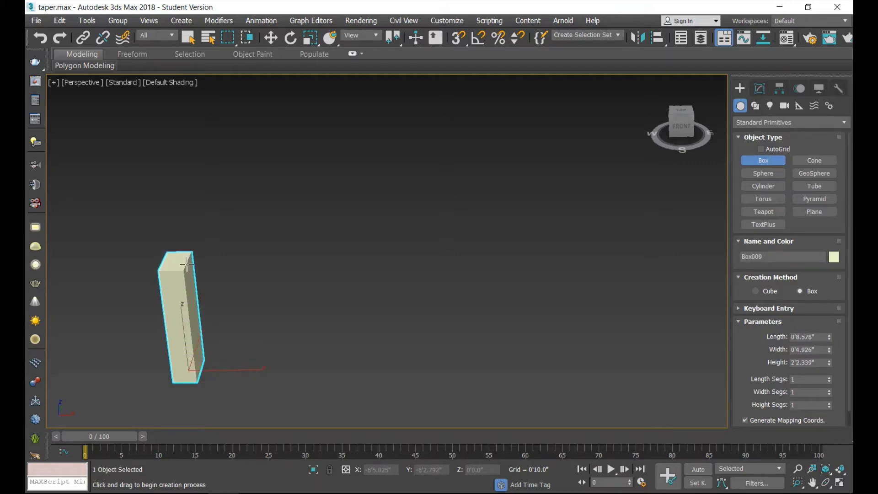
{"action": "left_click", "coordinate": [187, 264]}
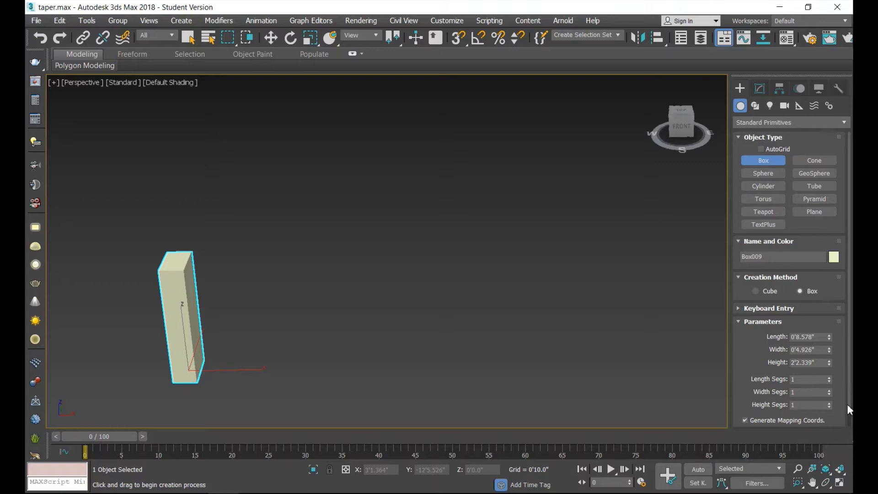
{"action": "left_click", "coordinate": [761, 91]}
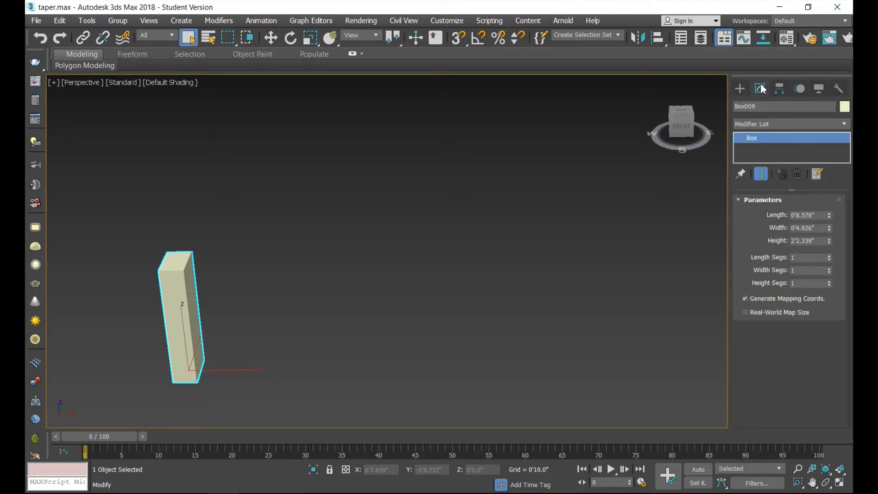
- Add a Twist modifier to Box009 and raise its Angle to 962.5
{"action": "left_click", "coordinate": [770, 122]}
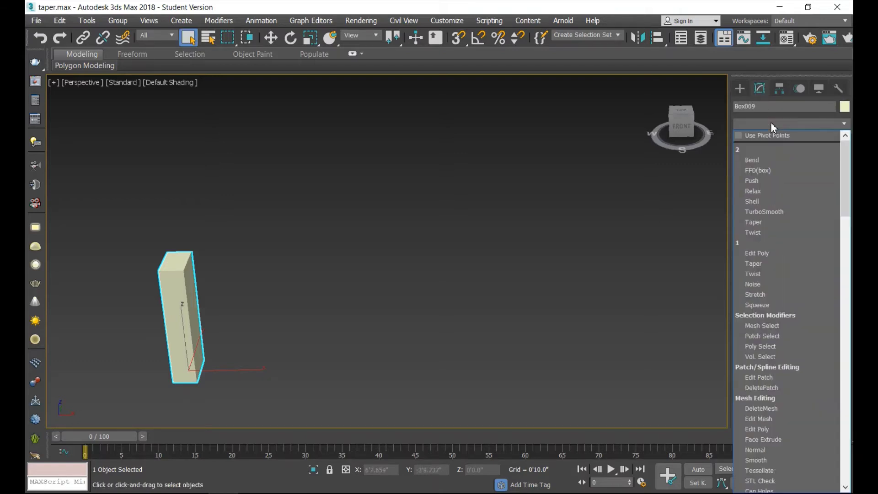
{"action": "type", "text": "th"}
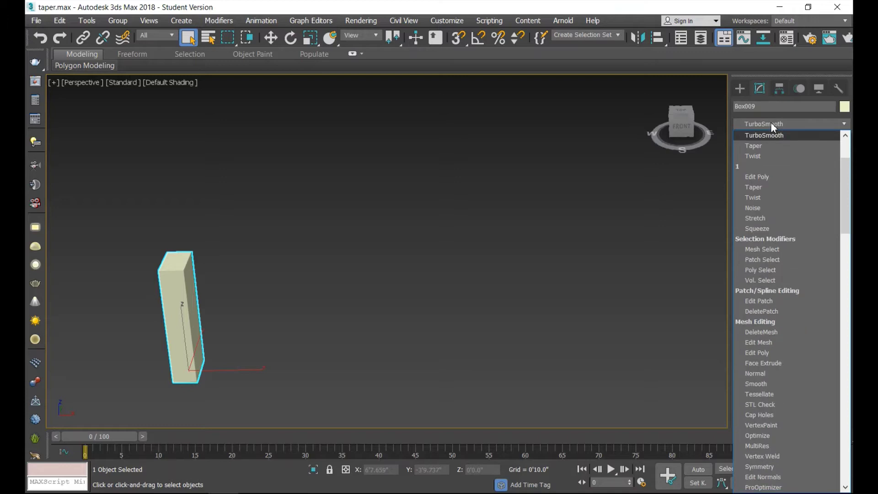
{"action": "left_click", "coordinate": [772, 157]}
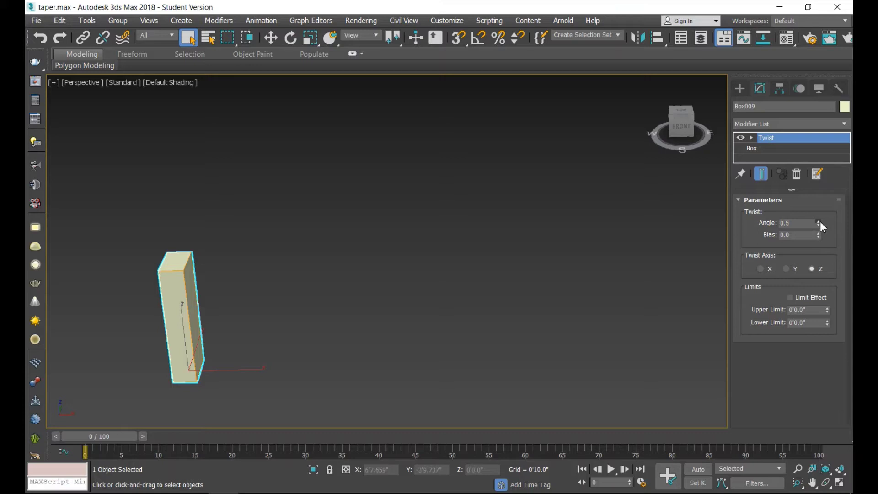
{"action": "mouse_move", "coordinate": [819, 223]}
{"action": "left_mouse_down"}
{"action": "mouse_move", "coordinate": [814, 147]}
{"action": "mouse_move", "coordinate": [703, 368]}
{"action": "left_mouse_up"}
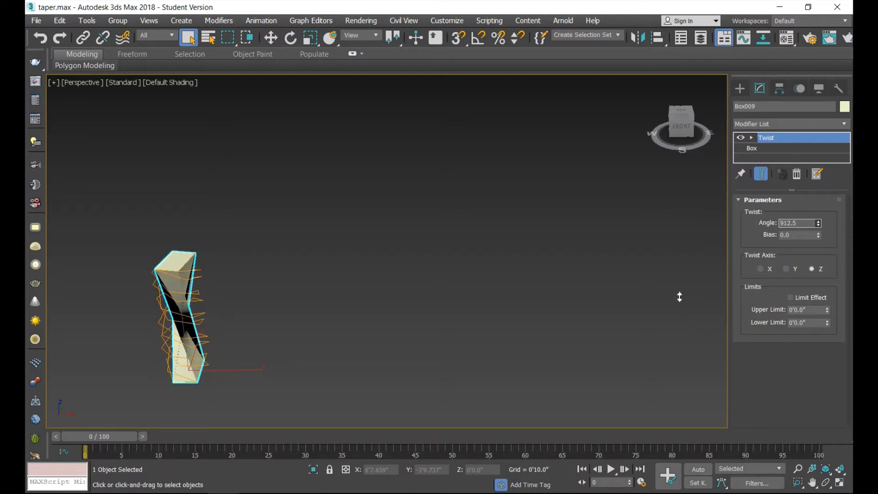
{"action": "left_click_drag", "start_coordinate": [703, 368], "coordinate": [666, 250]}
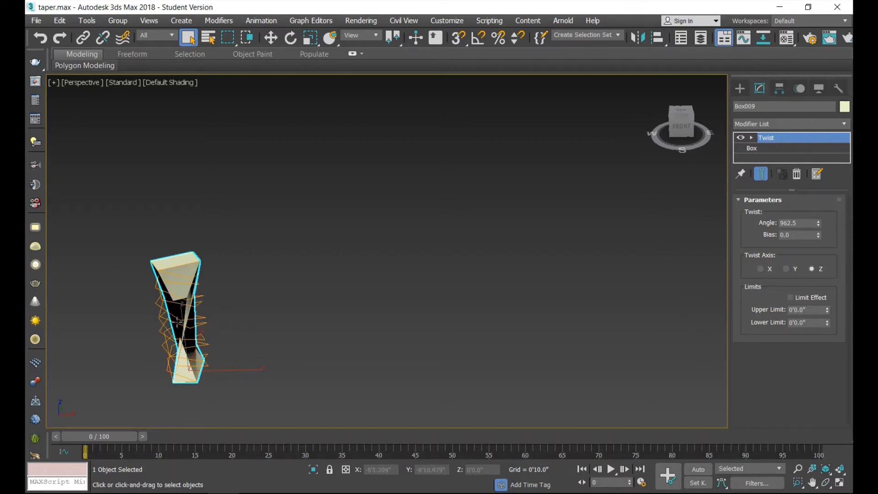
{"action": "scroll", "coordinate": [179, 320], "scroll_direction": "up", "scroll_amount": 2}
{"action": "scroll", "coordinate": [178, 295], "scroll_direction": "up", "scroll_amount": 2}
{"action": "scroll", "coordinate": [179, 295], "scroll_direction": "down", "scroll_amount": 4}
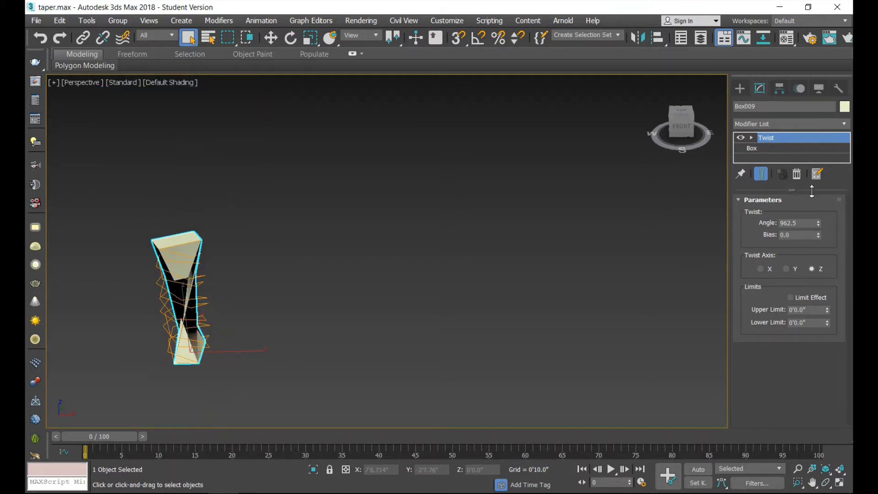
- Remove the Twist modifier and give Box009 20 length, width and height segments
{"action": "left_click", "coordinate": [803, 180]}
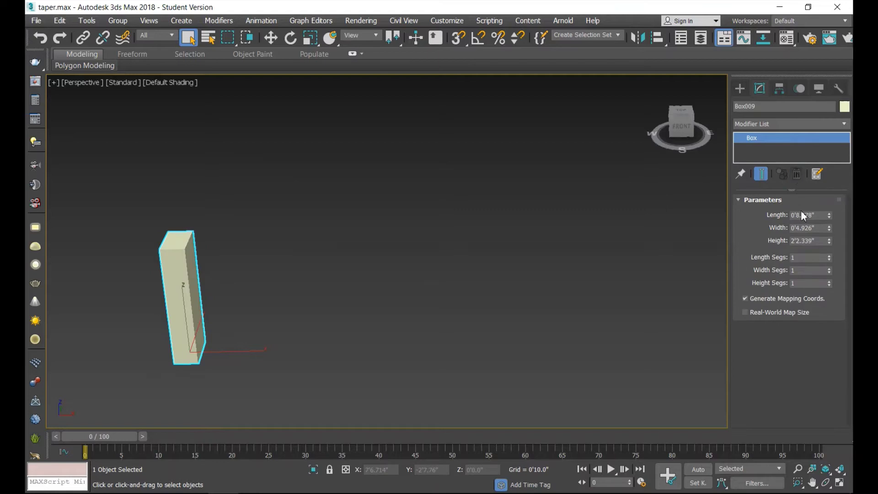
{"action": "double_click", "coordinate": [806, 283]}
{"action": "double_click", "coordinate": [803, 256]}
{"action": "type", "text": "2"}
{"action": "type", "text": "0"}
{"action": "key", "text": "Tab"}
{"action": "type", "text": "20"}
{"action": "key", "text": "Return"}
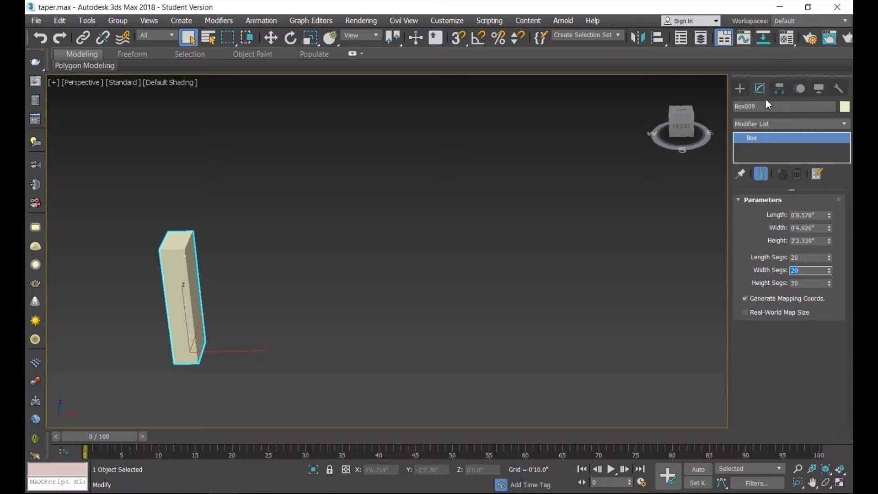
- Apply a fresh Twist modifier to the segmented box
{"action": "left_click", "coordinate": [773, 125]}
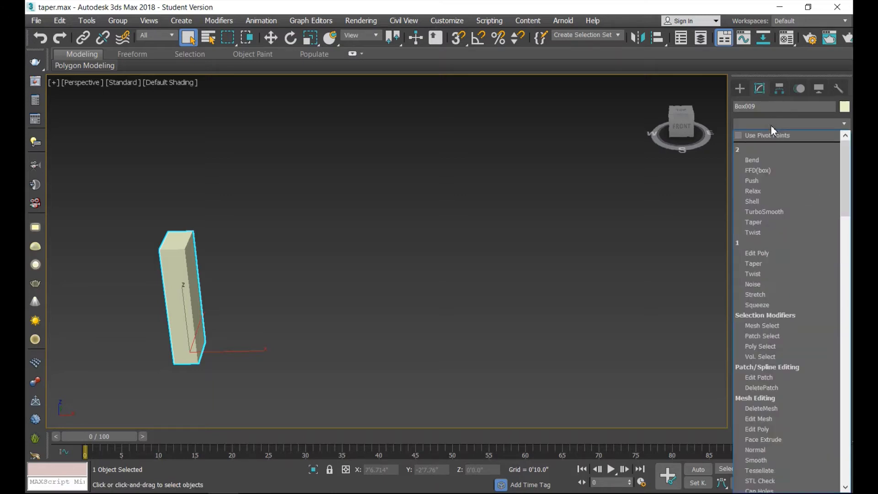
{"action": "key", "text": "t"}
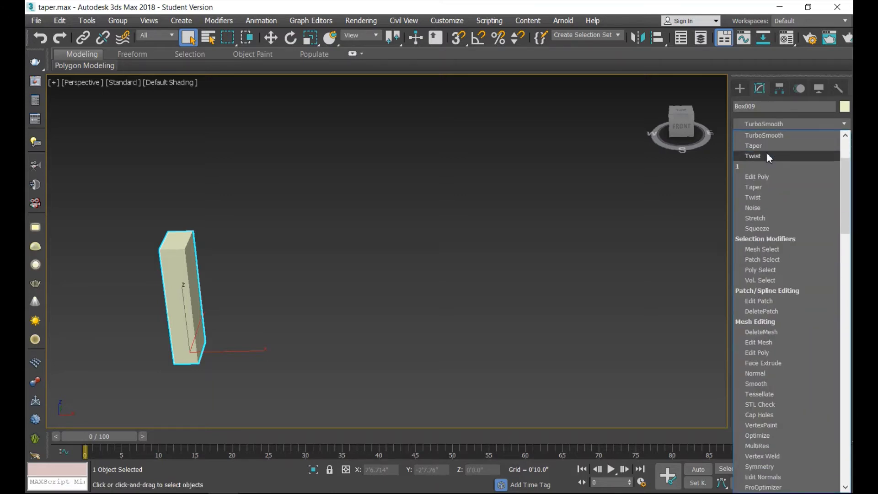
{"action": "left_click", "coordinate": [768, 156]}
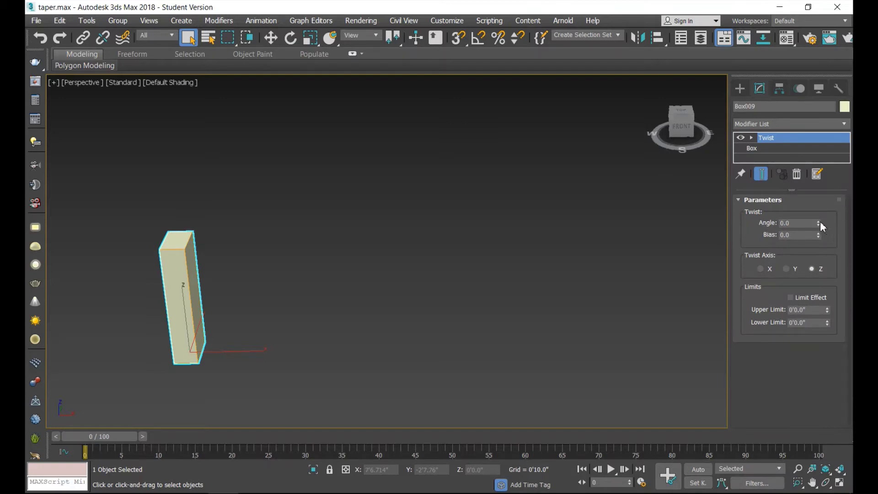
- Twist the segmented box to Angle 192.5
{"action": "left_click_drag", "start_coordinate": [819, 223], "coordinate": [783, 10]}
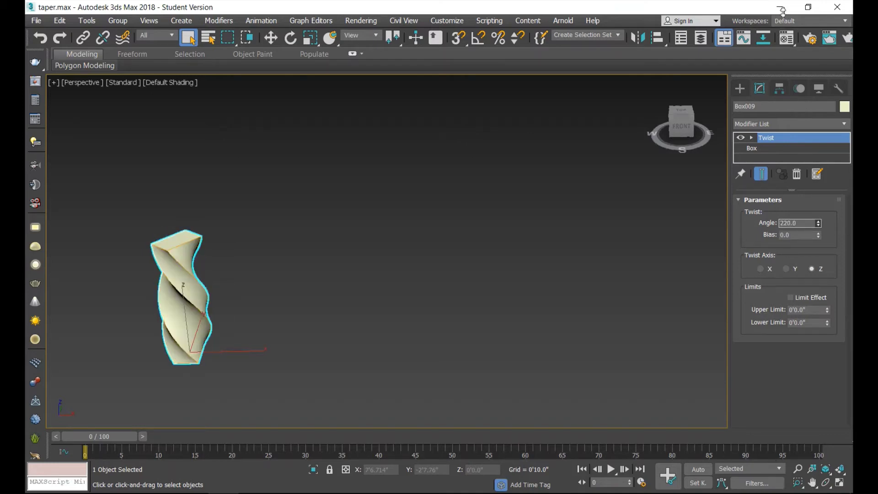
{"action": "left_click_drag", "start_coordinate": [783, 10], "coordinate": [782, 41]}
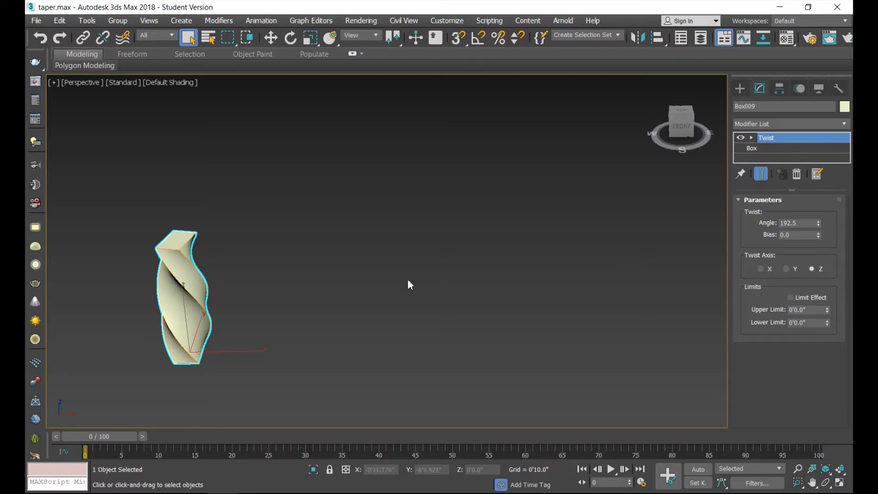
{"action": "scroll", "coordinate": [174, 318], "scroll_direction": "up", "scroll_amount": 4}
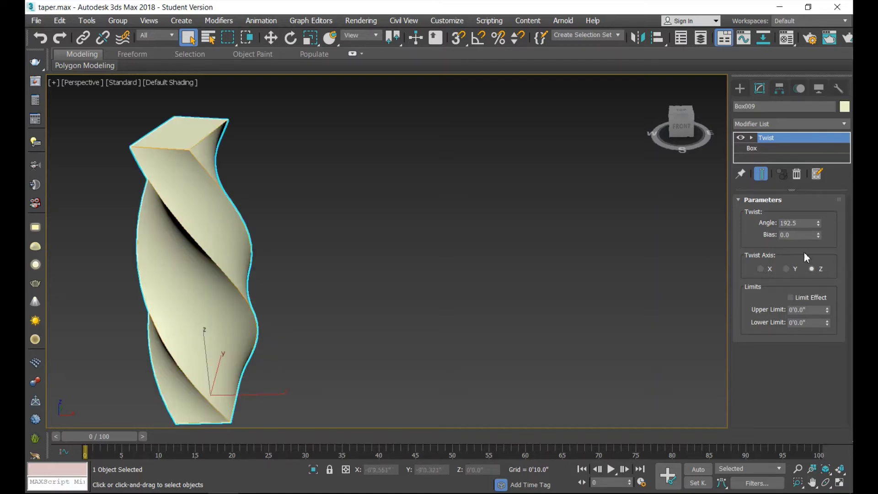
- Try Bias values such as 33, 80 and negative, then reset Bias to 0.0
{"action": "left_click_drag", "start_coordinate": [818, 235], "coordinate": [816, 152]}
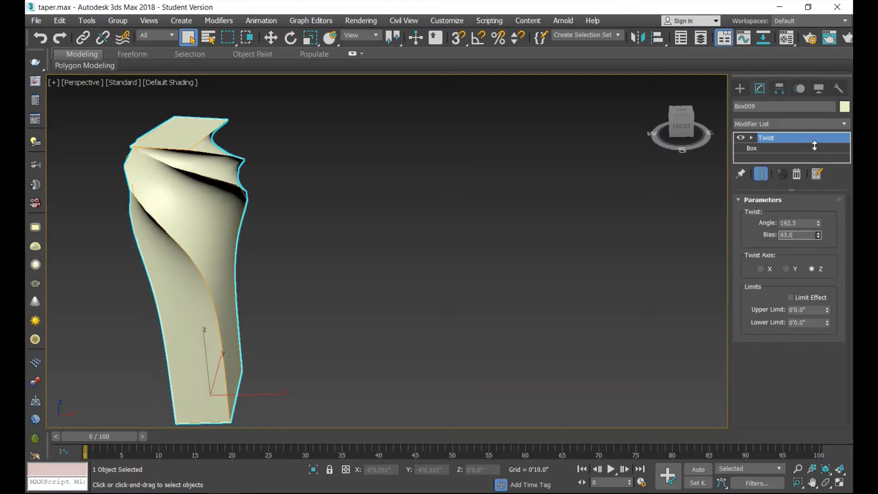
{"action": "left_click_drag", "start_coordinate": [816, 153], "coordinate": [803, 204]}
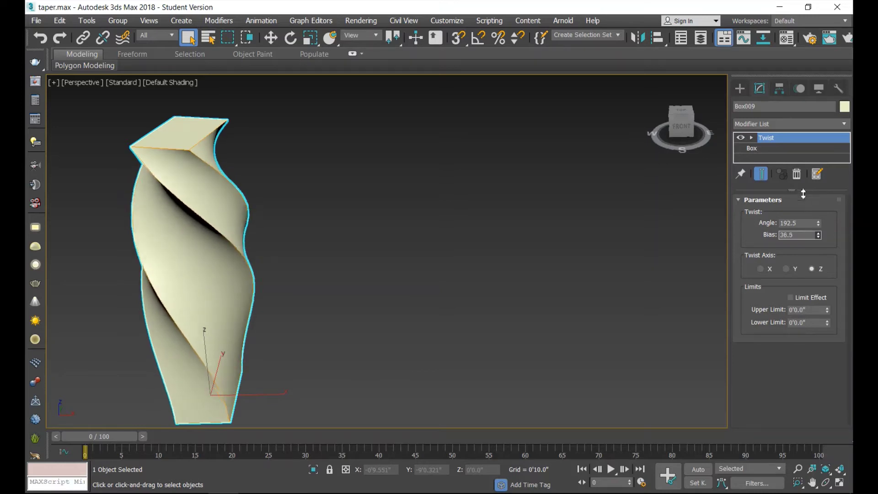
{"action": "left_click_drag", "start_coordinate": [804, 204], "coordinate": [803, 154]}
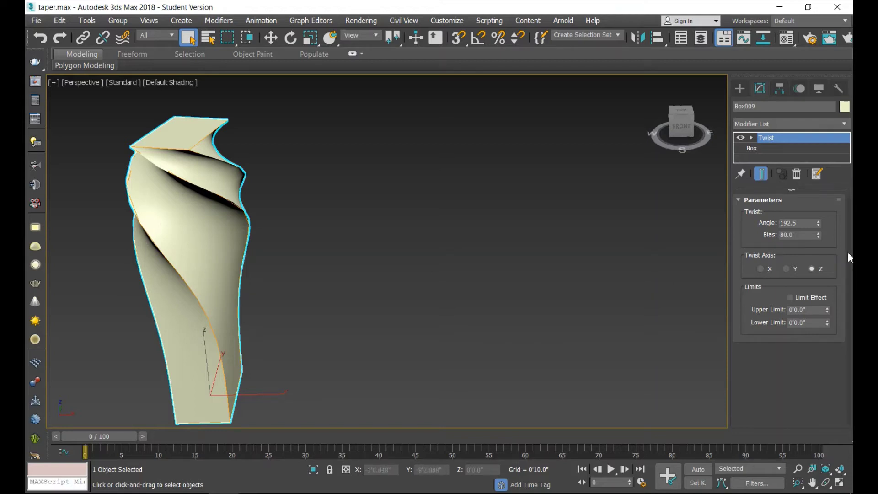
{"action": "mouse_move", "coordinate": [818, 236]}
{"action": "left_mouse_down"}
{"action": "mouse_move", "coordinate": [809, 369]}
{"action": "mouse_move", "coordinate": [808, 357]}
{"action": "left_mouse_up"}
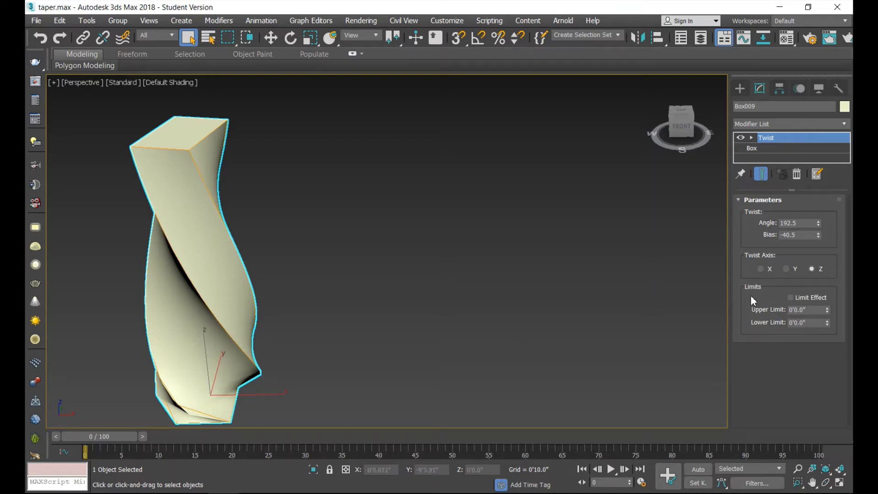
{"action": "right_click", "coordinate": [818, 234]}
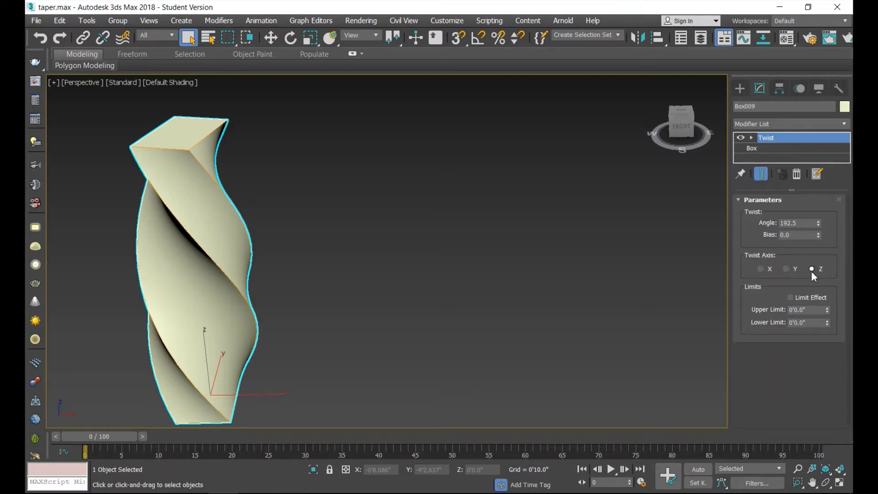
- Twist the box around the Y axis, trying large positive and negative angles
{"action": "scroll", "coordinate": [232, 257], "scroll_direction": "down", "scroll_amount": 3}
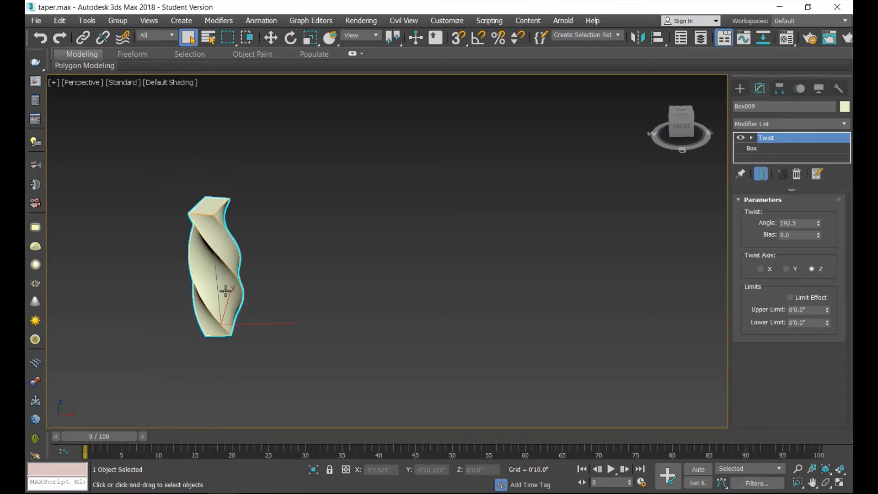
{"action": "scroll", "coordinate": [196, 259], "scroll_direction": "up", "scroll_amount": 4}
{"action": "scroll", "coordinate": [196, 259], "scroll_direction": "down", "scroll_amount": 2}
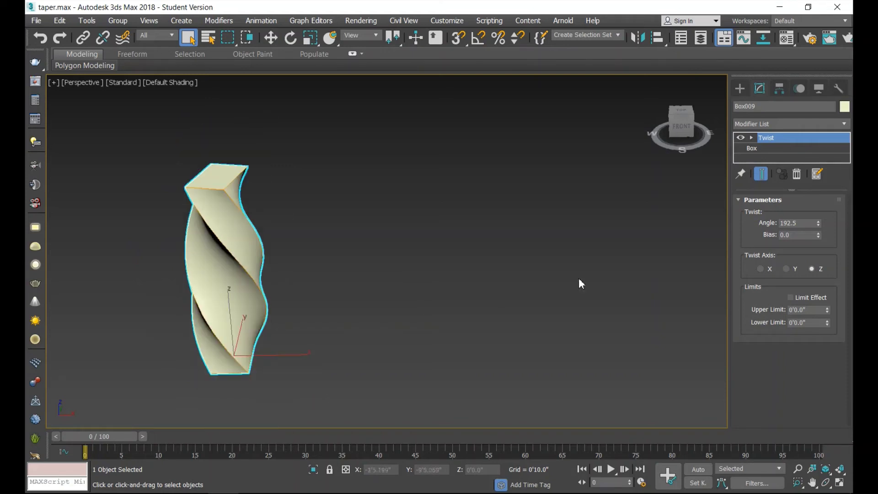
{"action": "left_click", "coordinate": [786, 269]}
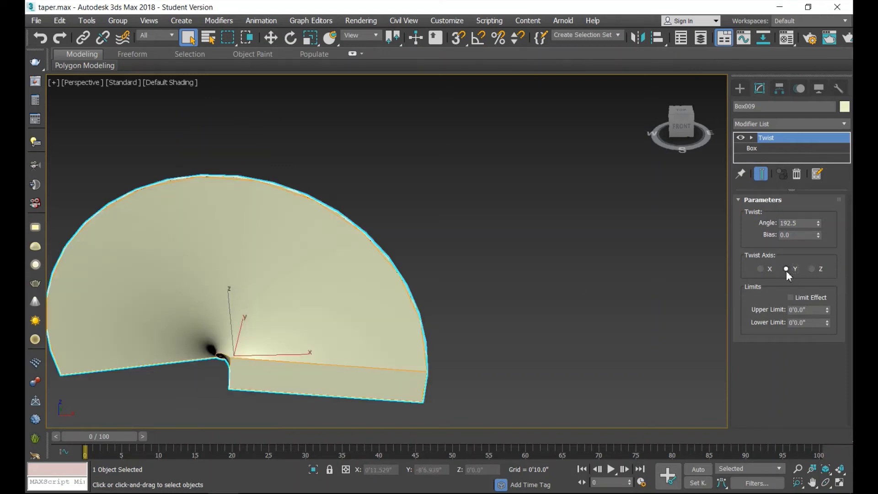
{"action": "scroll", "coordinate": [411, 351], "scroll_direction": "down", "scroll_amount": 2}
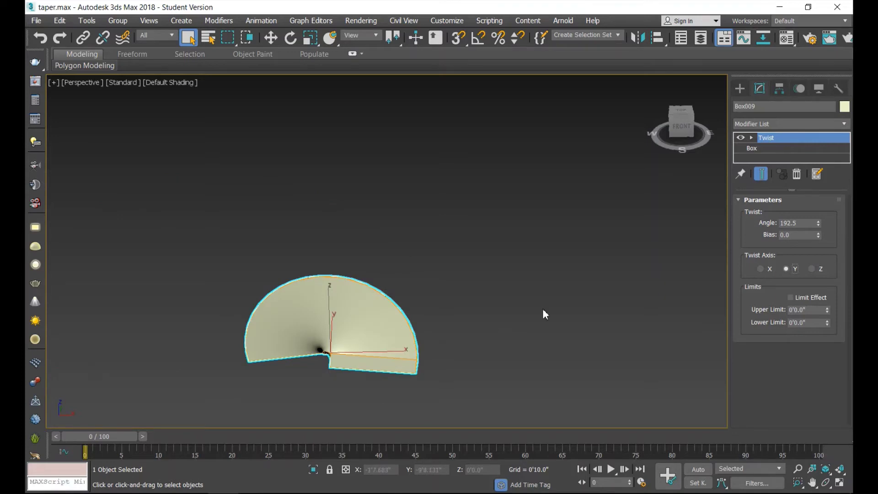
{"action": "left_click_drag", "start_coordinate": [681, 130], "coordinate": [682, 116]}
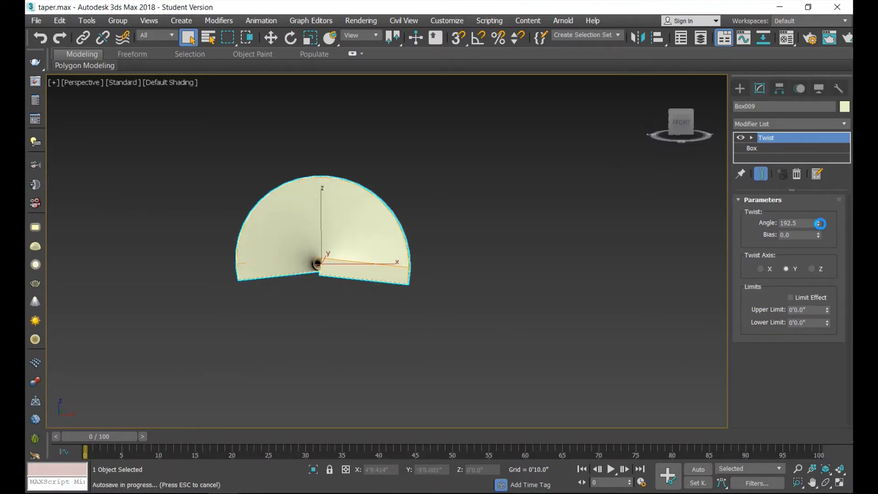
{"action": "mouse_move", "coordinate": [818, 224]}
{"action": "left_mouse_down"}
{"action": "mouse_move", "coordinate": [798, 111]}
{"action": "mouse_move", "coordinate": [752, 454]}
{"action": "left_mouse_up"}
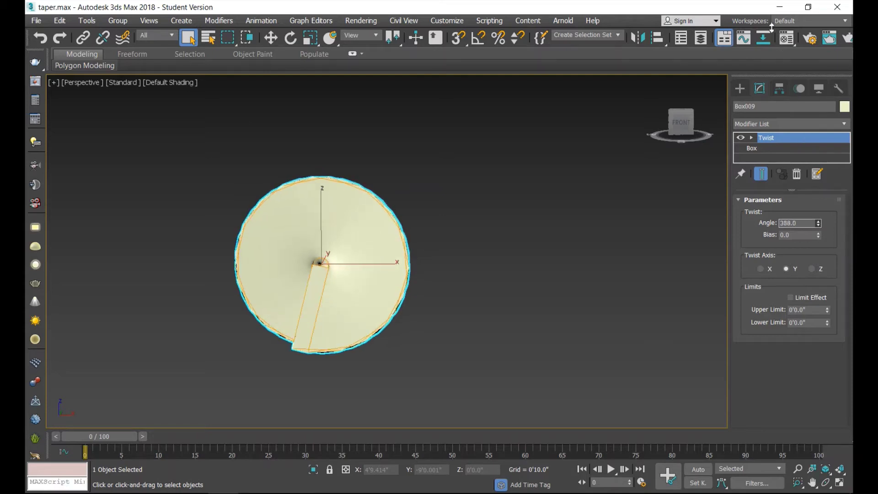
{"action": "mouse_move", "coordinate": [752, 90]}
{"action": "left_mouse_down"}
{"action": "mouse_move", "coordinate": [699, 464]}
{"action": "mouse_move", "coordinate": [685, 412]}
{"action": "mouse_move", "coordinate": [674, 462]}
{"action": "left_mouse_up"}
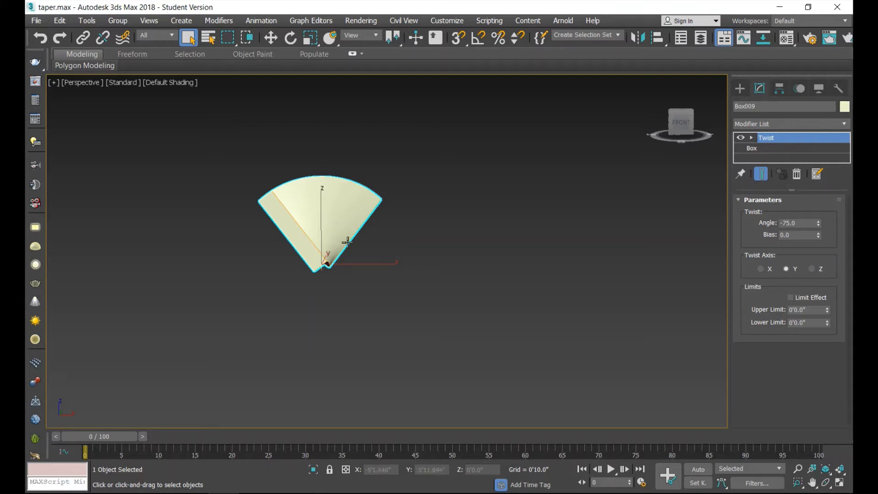
{"action": "scroll", "coordinate": [329, 229], "scroll_direction": "up", "scroll_amount": 3}
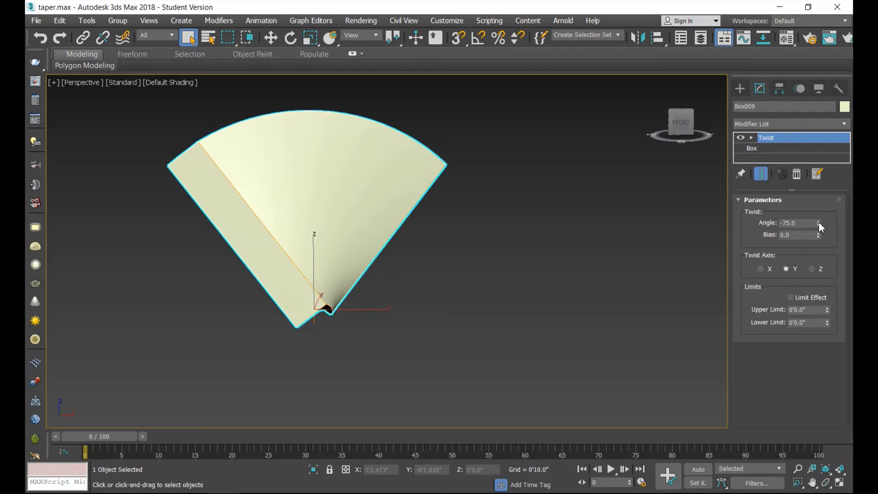
{"action": "mouse_move", "coordinate": [819, 222]}
{"action": "left_mouse_down"}
{"action": "mouse_move", "coordinate": [810, 54]}
{"action": "mouse_move", "coordinate": [804, 143]}
{"action": "mouse_move", "coordinate": [815, 345]}
{"action": "mouse_move", "coordinate": [801, 197]}
{"action": "mouse_move", "coordinate": [807, 275]}
{"action": "left_mouse_up"}
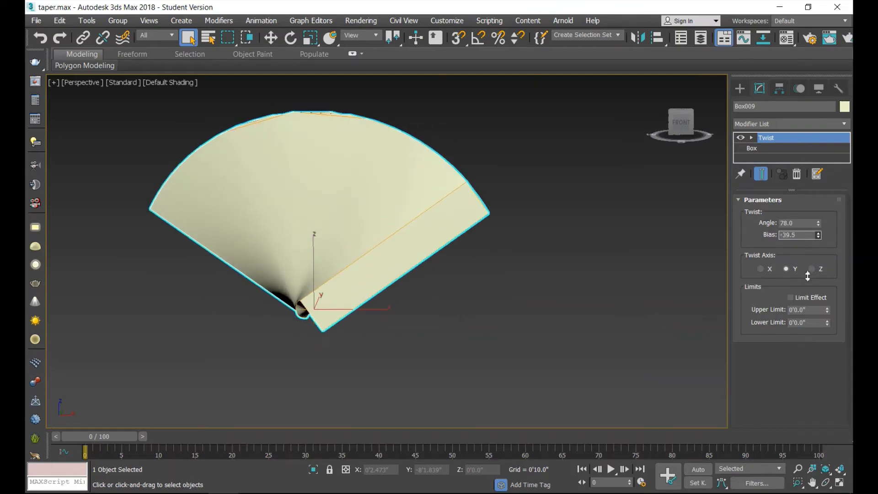
- Twist around X, reset Bias to 0.0, and finish on Z at Angle -52.5
{"action": "left_click", "coordinate": [761, 269]}
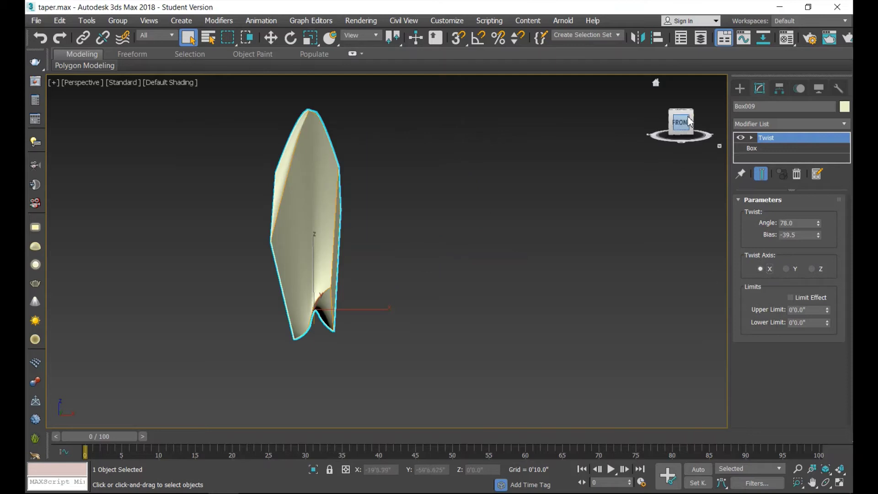
{"action": "middle_click_drag", "start_coordinate": [569, 273], "coordinate": [569, 272], "text": "alt"}
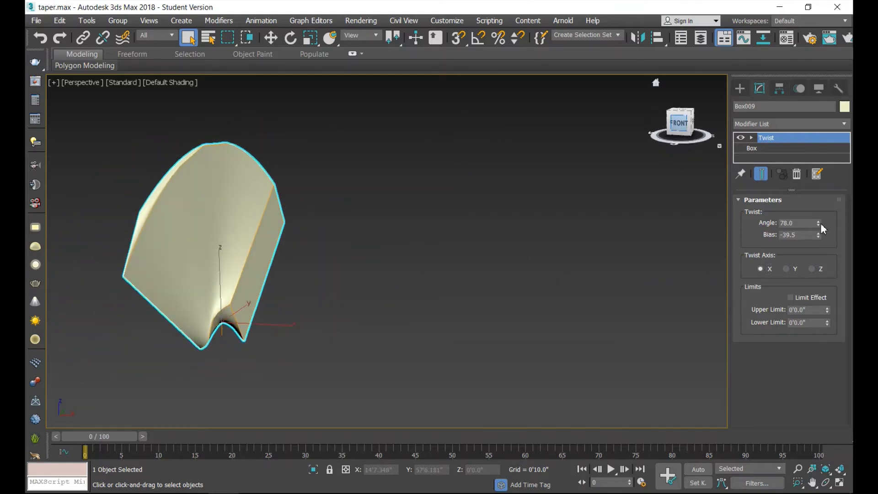
{"action": "mouse_move", "coordinate": [818, 223]}
{"action": "left_mouse_down"}
{"action": "mouse_move", "coordinate": [802, 21]}
{"action": "mouse_move", "coordinate": [801, 322]}
{"action": "mouse_move", "coordinate": [781, 349]}
{"action": "left_mouse_up"}
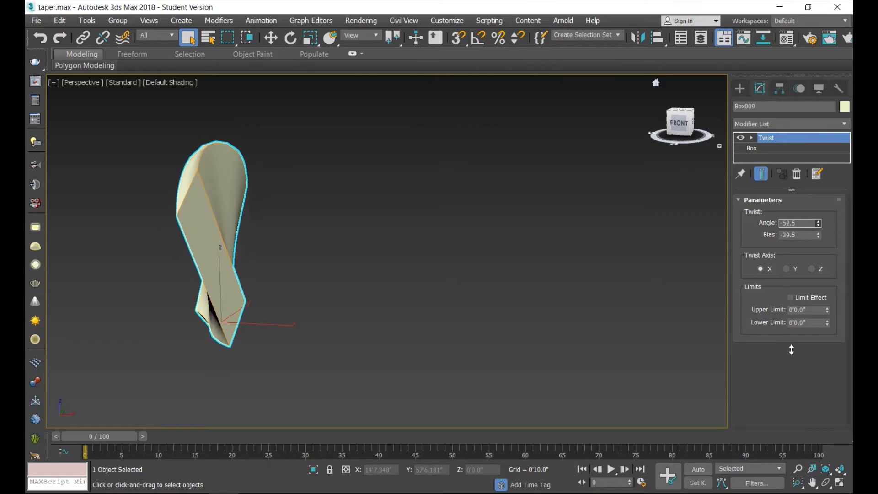
{"action": "right_click", "coordinate": [817, 235]}
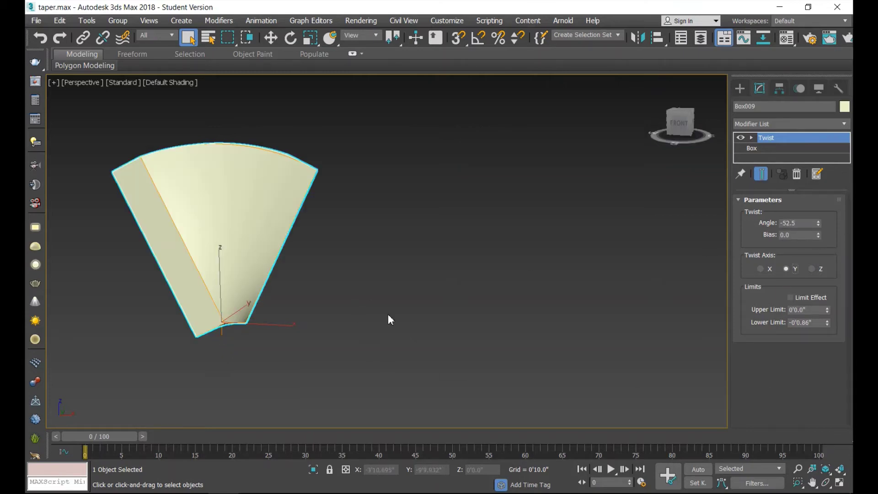
{"action": "left_click", "coordinate": [812, 269]}
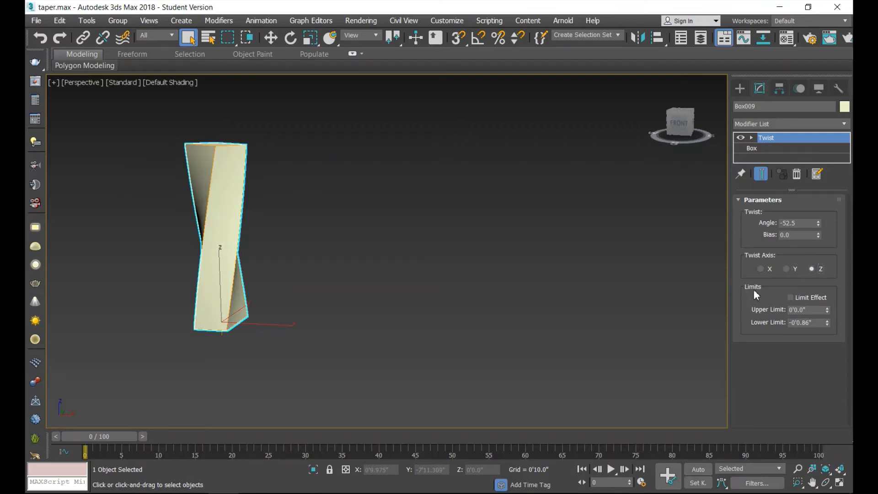
- Turn on Limit Effect with Upper Limit 1'5.19" and Lower Limit 0'7.412"
{"action": "left_click", "coordinate": [790, 297]}
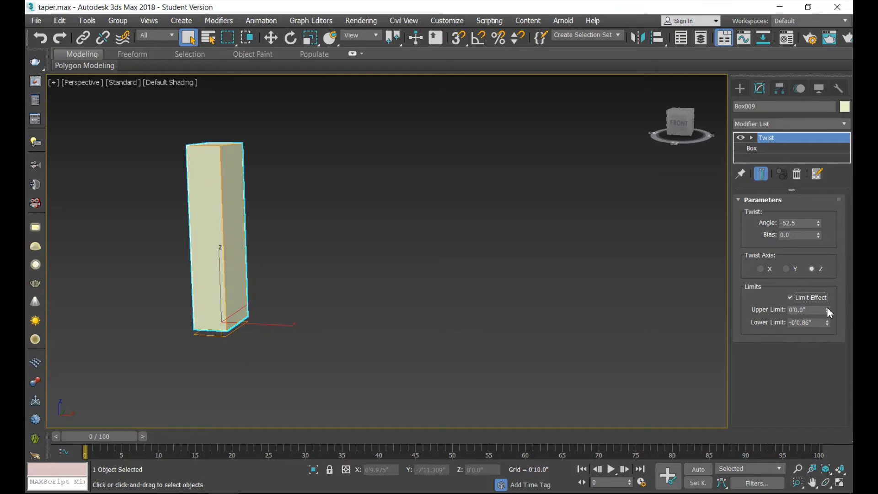
{"action": "mouse_move", "coordinate": [827, 310]}
{"action": "left_mouse_down"}
{"action": "mouse_move", "coordinate": [815, 21]}
{"action": "mouse_move", "coordinate": [813, 481]}
{"action": "mouse_move", "coordinate": [815, 411]}
{"action": "left_mouse_up"}
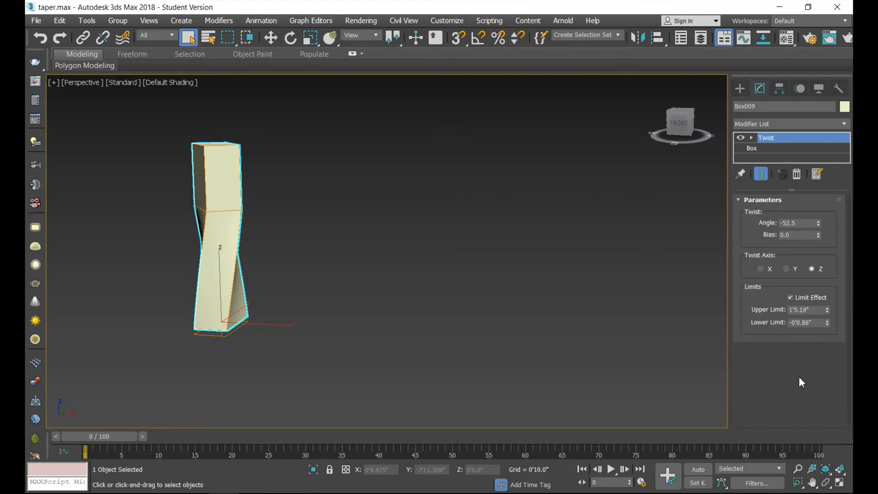
{"action": "left_click_drag", "start_coordinate": [827, 322], "coordinate": [832, 412]}
{"action": "left_click_drag", "start_coordinate": [827, 324], "coordinate": [827, 379]}
{"action": "left_click_drag", "start_coordinate": [827, 321], "coordinate": [818, 210]}
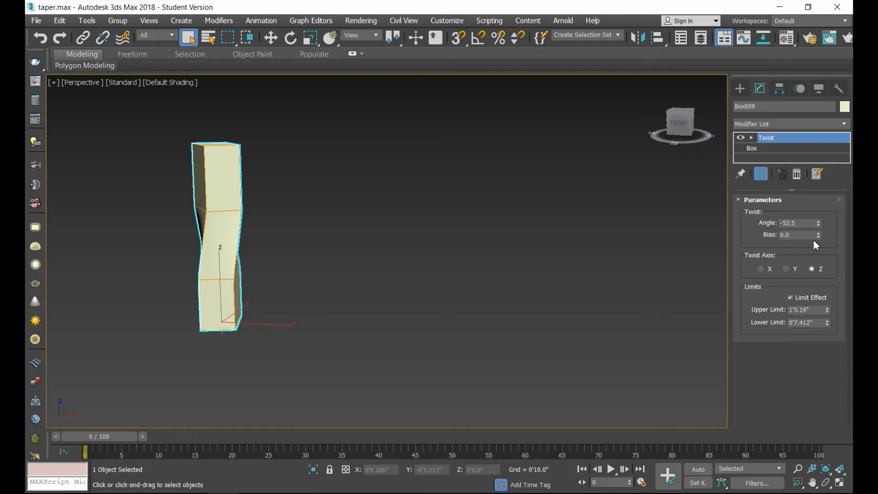
- Reset the twist Angle, then step it through 45, 180, 270 and 360 degrees
{"action": "right_click", "coordinate": [819, 224]}
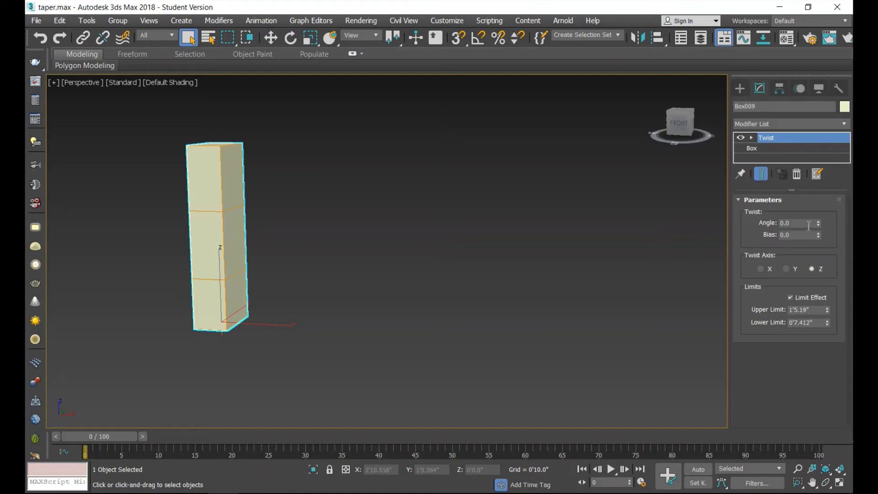
{"action": "left_click", "coordinate": [808, 225]}
{"action": "type", "text": "45"}
{"action": "key", "text": "Return"}
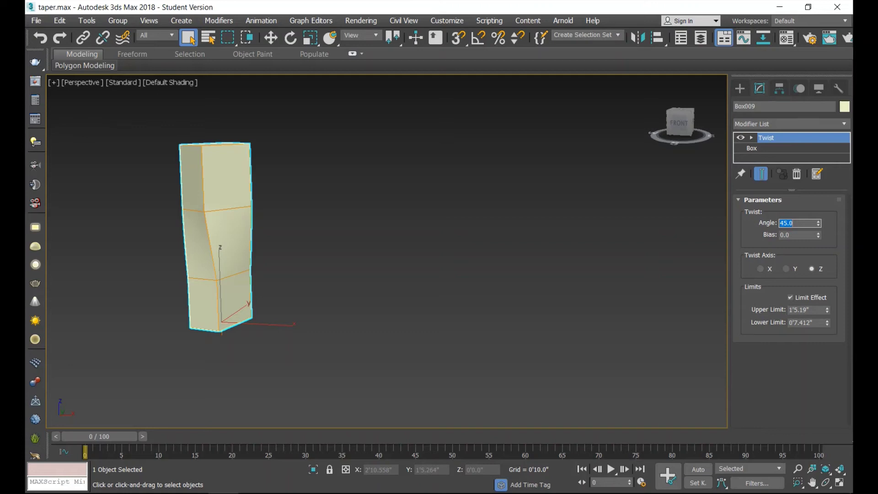
{"action": "type", "text": "180"}
{"action": "key", "text": "Return"}
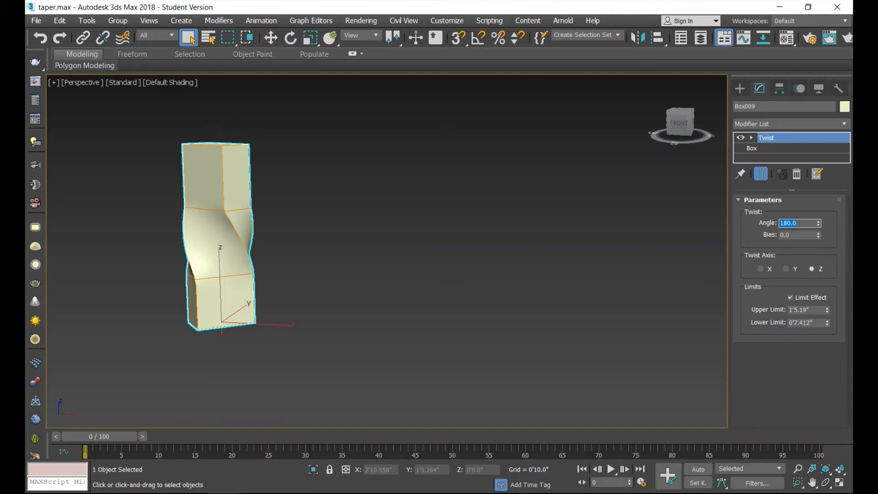
{"action": "type", "text": "27"}
{"action": "type", "text": "0"}
{"action": "key", "text": "Return"}
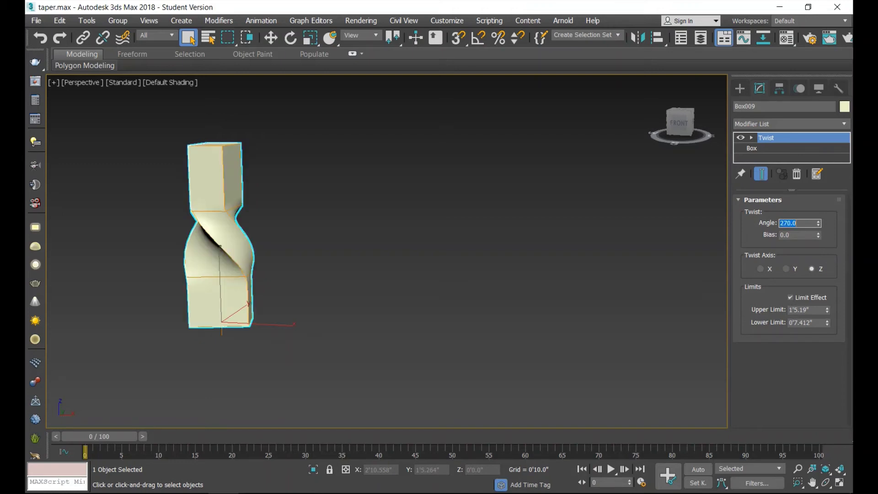
{"action": "type", "text": "36"}
{"action": "type", "text": "0"}
{"action": "key", "text": "Return"}
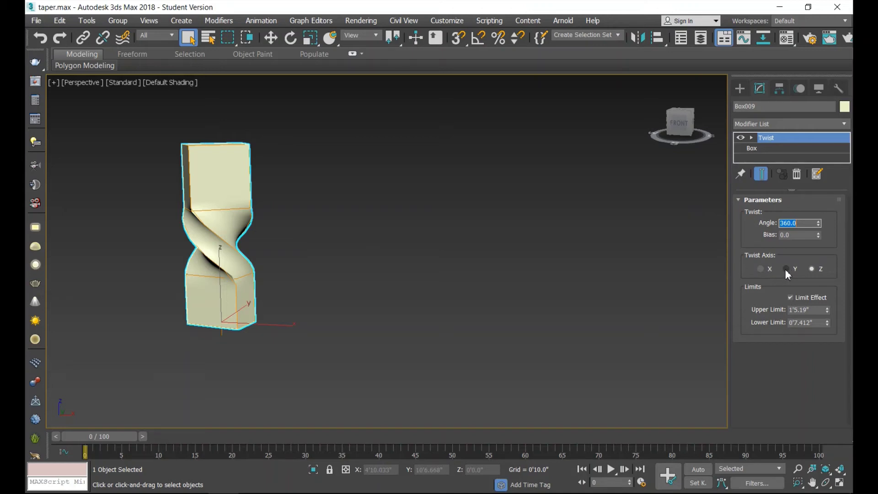
- Switch the twist to the Y axis and rework the Upper and Lower Limits
{"action": "left_click", "coordinate": [785, 268]}
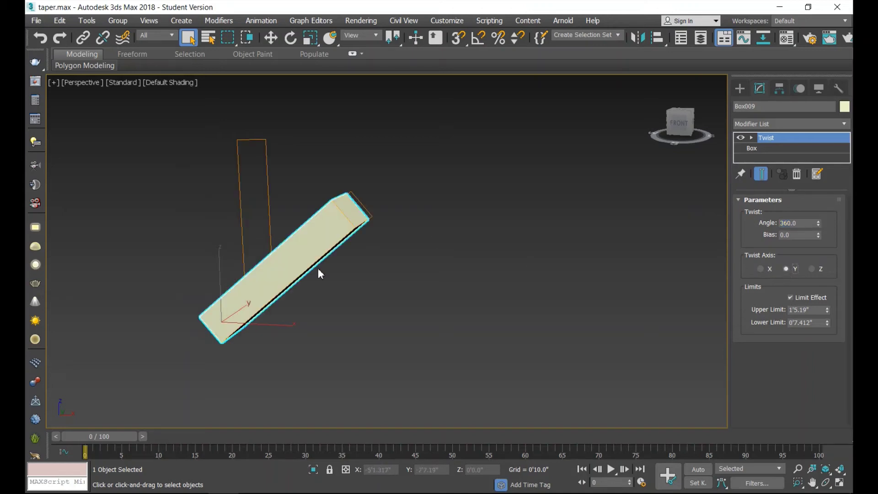
{"action": "left_click_drag", "start_coordinate": [681, 130], "coordinate": [686, 131]}
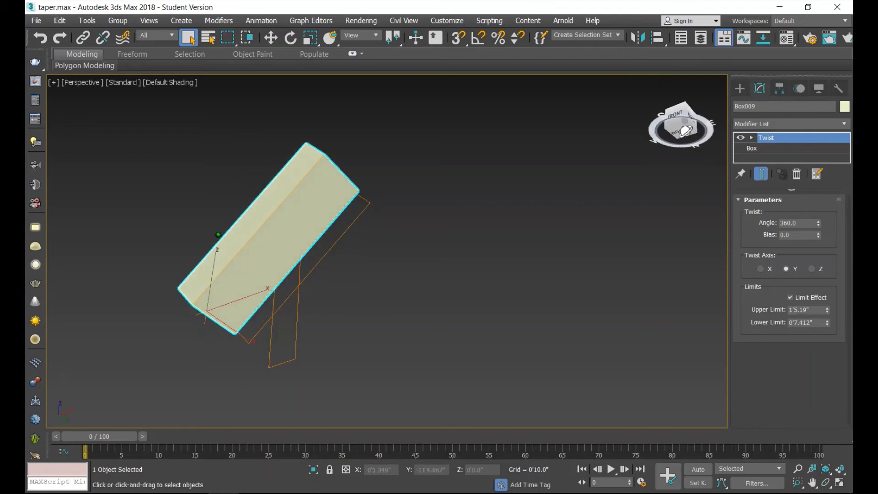
{"action": "left_click_drag", "start_coordinate": [824, 311], "coordinate": [824, 329]}
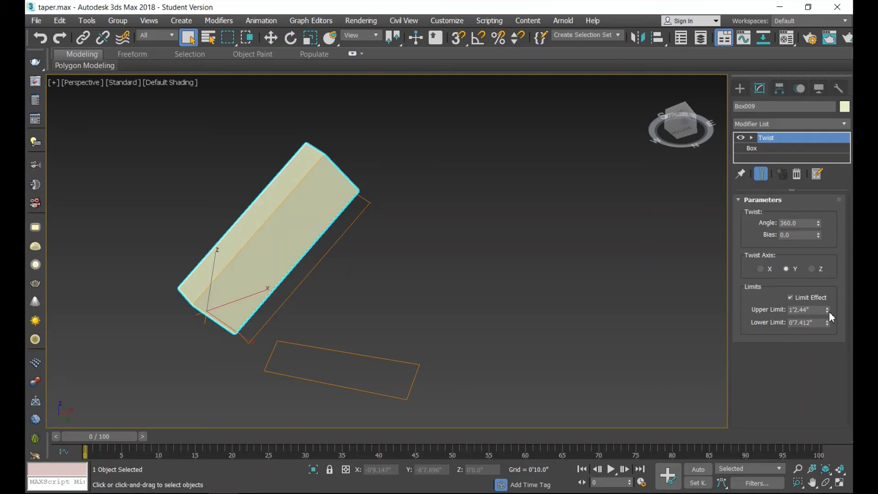
{"action": "mouse_move", "coordinate": [828, 312]}
{"action": "left_mouse_down"}
{"action": "mouse_move", "coordinate": [826, 330]}
{"action": "mouse_move", "coordinate": [825, 292]}
{"action": "left_mouse_up"}
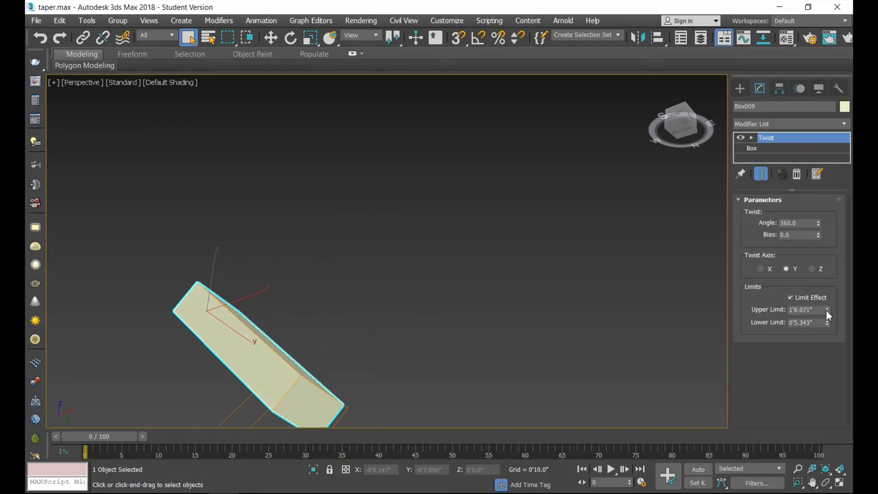
{"action": "right_click", "coordinate": [827, 311]}
{"action": "right_click", "coordinate": [827, 323]}
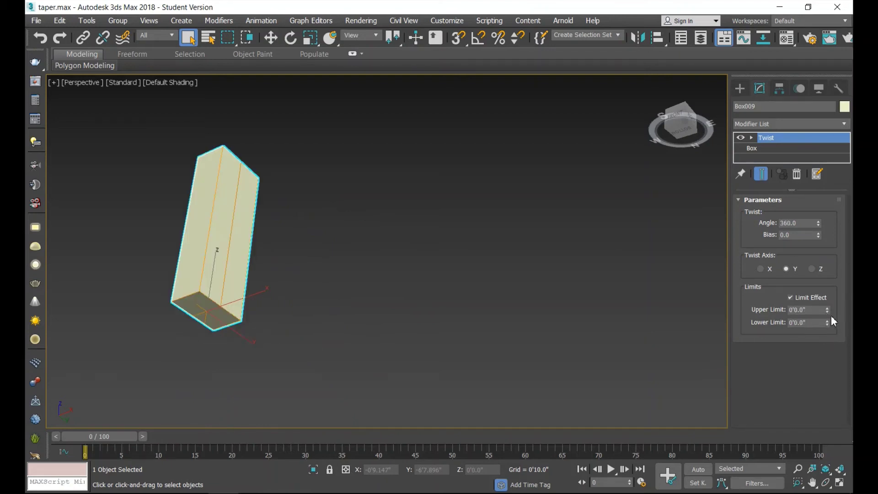
{"action": "left_click_drag", "start_coordinate": [827, 309], "coordinate": [822, 246]}
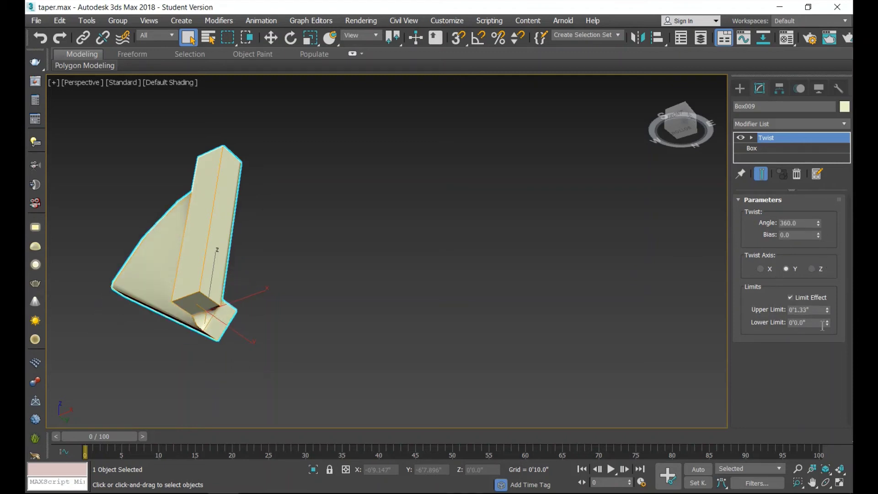
{"action": "mouse_move", "coordinate": [825, 322]}
{"action": "left_mouse_down"}
{"action": "mouse_move", "coordinate": [816, 211]}
{"action": "mouse_move", "coordinate": [774, 411]}
{"action": "left_mouse_up"}
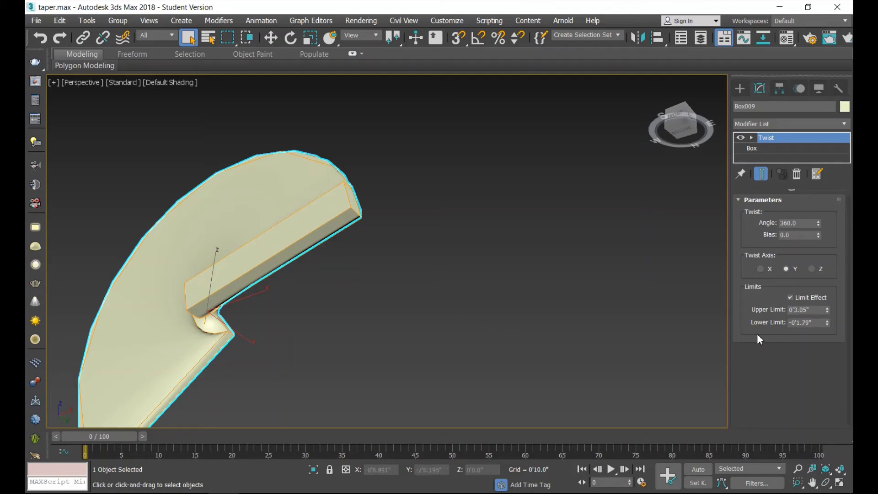
- Switch the twist axis to X and raise Bias to 14.0
{"action": "left_click", "coordinate": [759, 269]}
{"action": "scroll", "coordinate": [503, 271], "scroll_direction": "down", "scroll_amount": 5}
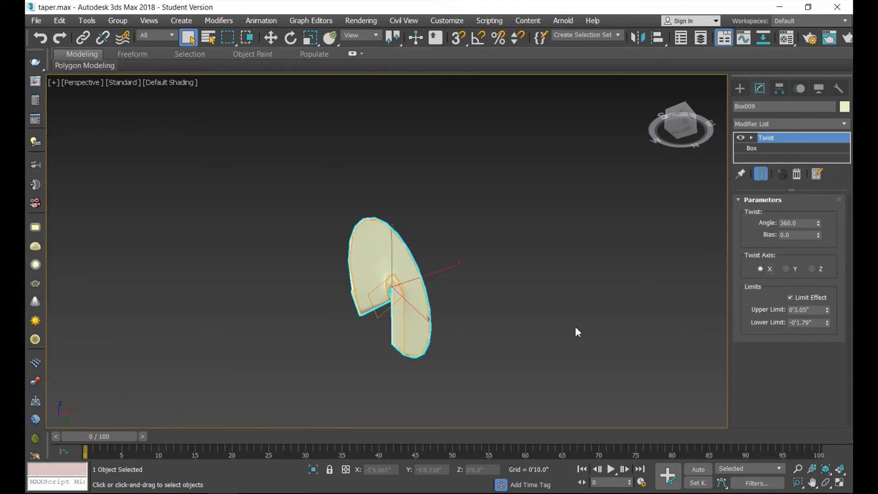
{"action": "mouse_move", "coordinate": [818, 234]}
{"action": "left_mouse_down"}
{"action": "mouse_move", "coordinate": [811, 134]}
{"action": "mouse_move", "coordinate": [801, 211]}
{"action": "mouse_move", "coordinate": [795, 190]}
{"action": "left_mouse_up"}
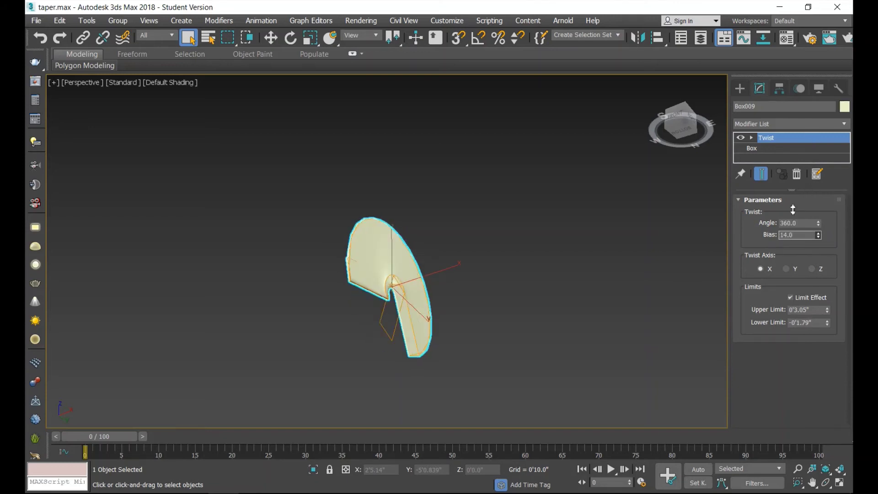
- Draw circle spline Circle001, radius 2'2.766", left of the twisted box
{"action": "left_click", "coordinate": [595, 285]}
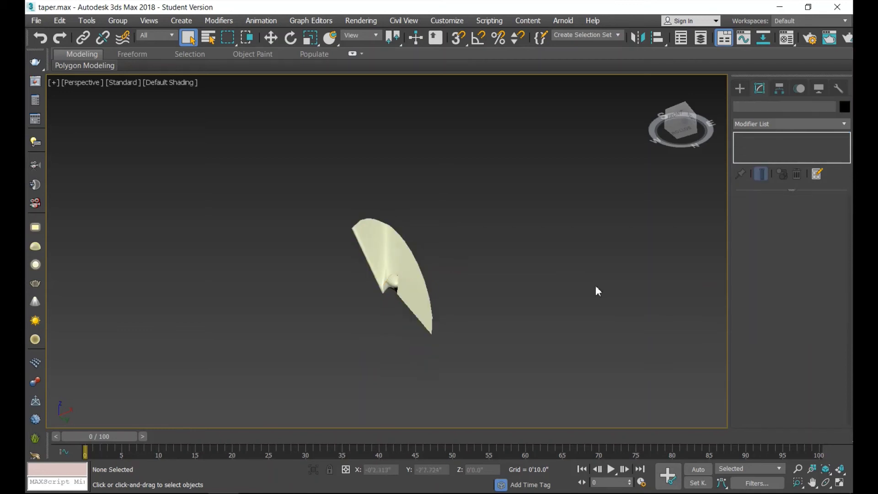
{"action": "left_click", "coordinate": [379, 282]}
{"action": "left_click", "coordinate": [740, 87]}
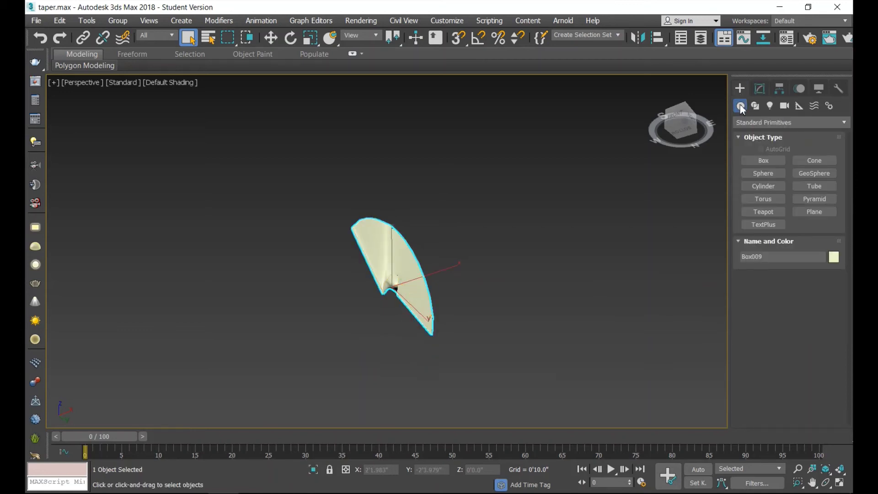
{"action": "left_click", "coordinate": [756, 105]}
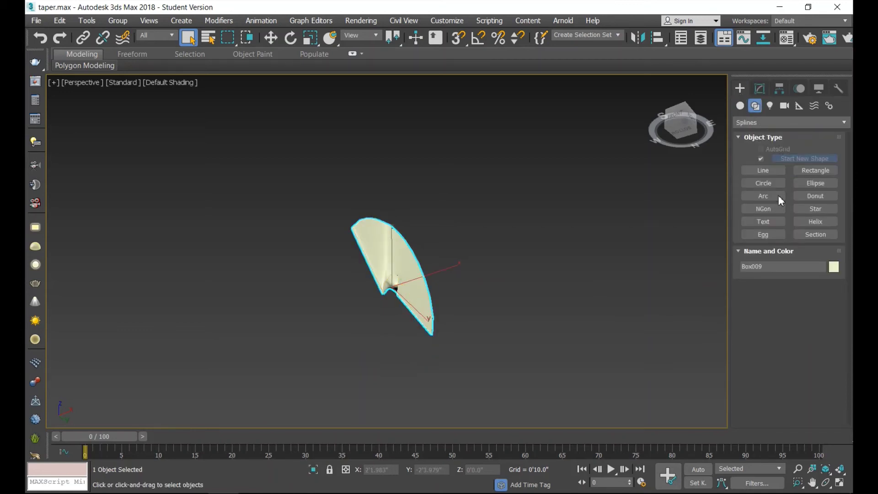
{"action": "left_click", "coordinate": [762, 185]}
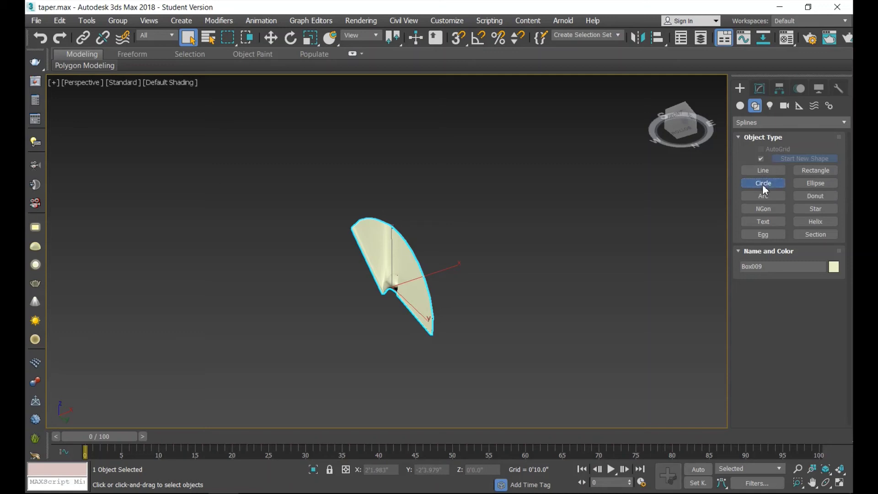
{"action": "left_click_drag", "start_coordinate": [235, 340], "coordinate": [252, 372]}
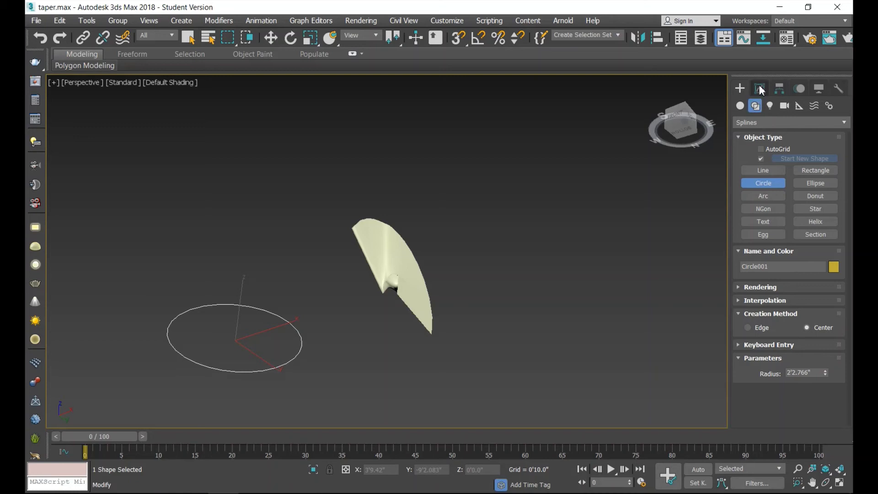
- Apply a Twist modifier to Circle001
{"action": "left_click", "coordinate": [761, 89]}
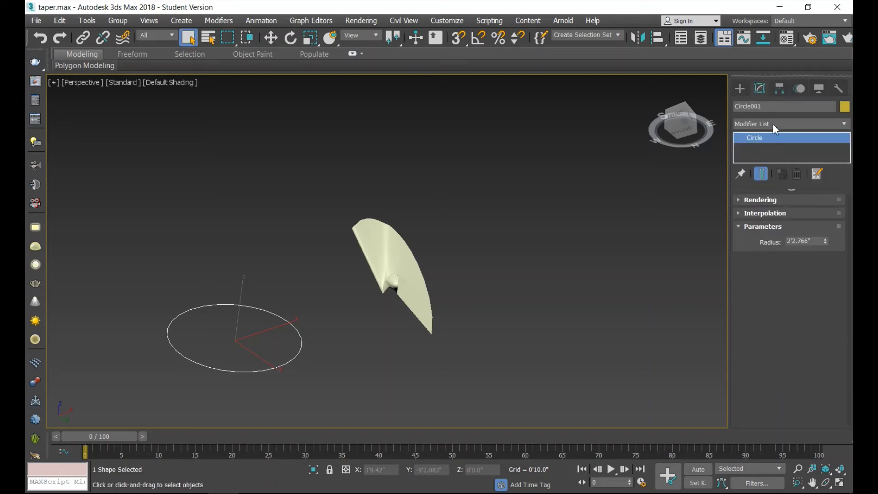
{"action": "left_click", "coordinate": [775, 124]}
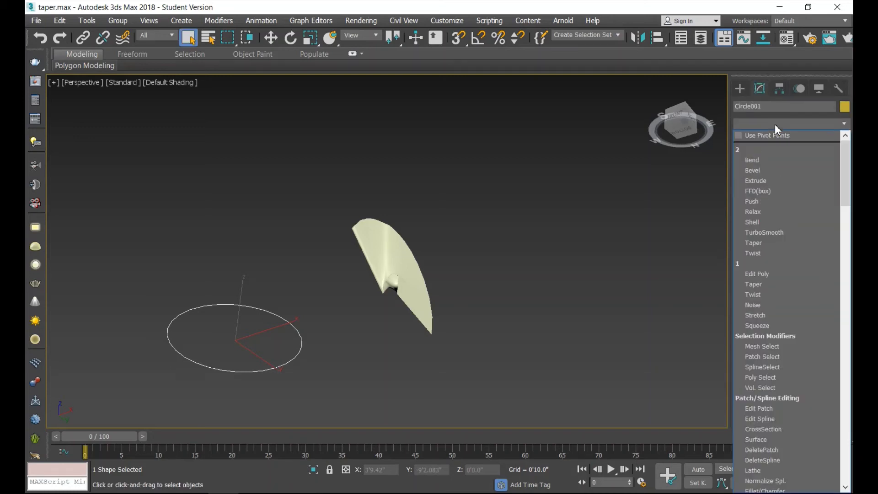
{"action": "type", "text": "t"}
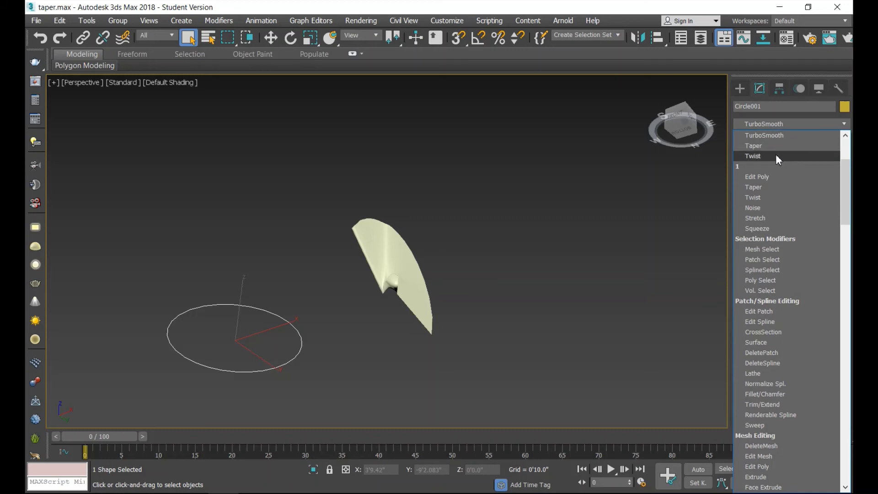
{"action": "left_click", "coordinate": [776, 156]}
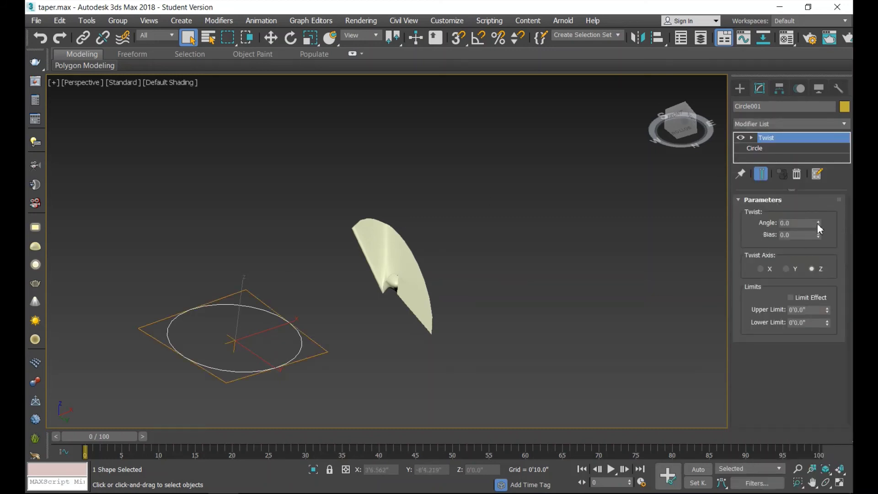
- Set the circle's Twist angle to 92.5 and its bias to -79
{"action": "mouse_move", "coordinate": [819, 227]}
{"action": "left_mouse_down"}
{"action": "mouse_move", "coordinate": [816, 151]}
{"action": "mouse_move", "coordinate": [812, 164]}
{"action": "left_mouse_up"}
{"action": "left_click", "coordinate": [761, 269]}
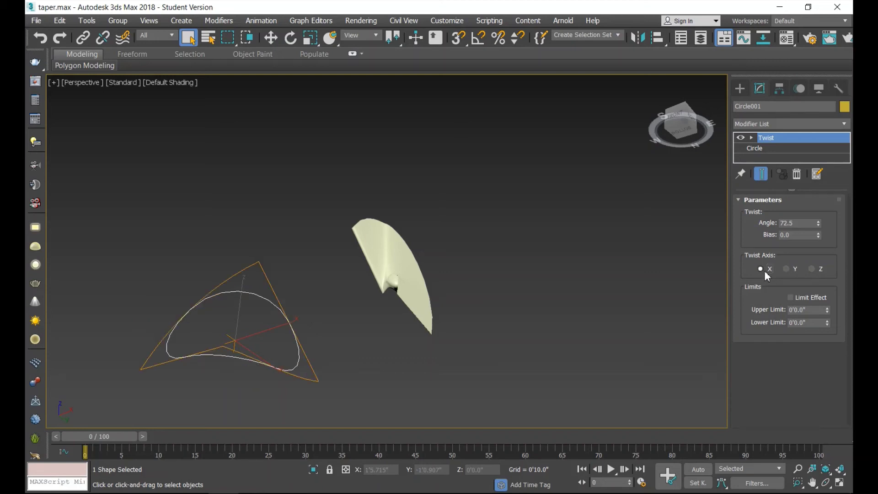
{"action": "mouse_move", "coordinate": [818, 223]}
{"action": "left_mouse_down"}
{"action": "mouse_move", "coordinate": [821, 270]}
{"action": "mouse_move", "coordinate": [813, 200]}
{"action": "left_mouse_up"}
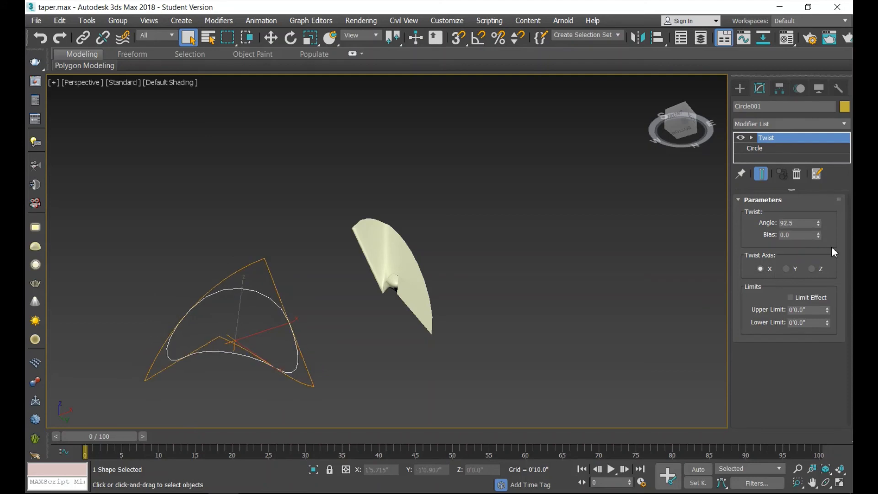
{"action": "mouse_move", "coordinate": [818, 234]}
{"action": "left_mouse_down"}
{"action": "mouse_move", "coordinate": [810, 200]}
{"action": "mouse_move", "coordinate": [811, 309]}
{"action": "left_mouse_up"}
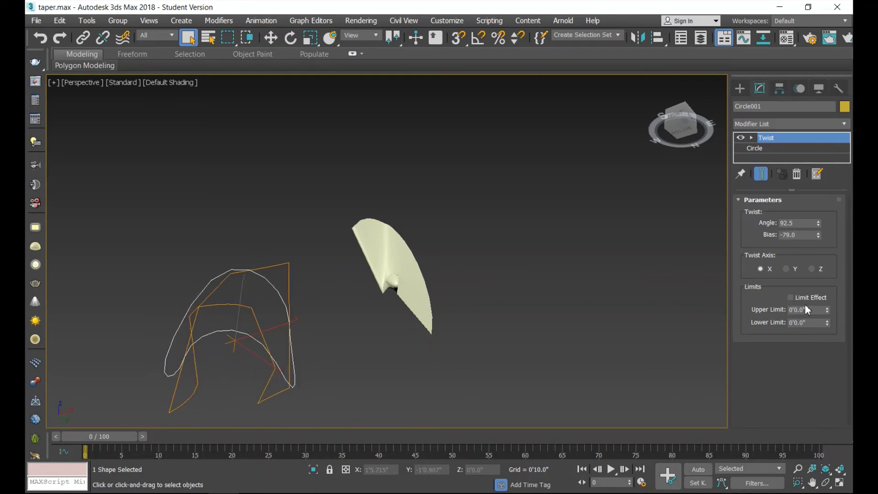
{"action": "scroll", "coordinate": [253, 344], "scroll_direction": "up", "scroll_amount": 4}
{"action": "scroll", "coordinate": [259, 331], "scroll_direction": "down", "scroll_amount": 3}
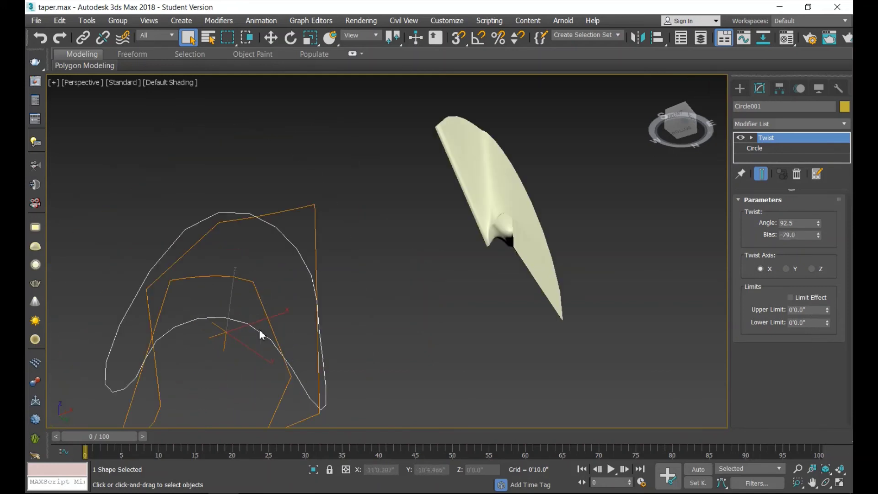
{"action": "scroll", "coordinate": [259, 331], "scroll_direction": "down", "scroll_amount": 2}
- Switch the twist axis to Y and limit the effect between 0'1.02" and 0'5.31"
{"action": "left_click", "coordinate": [786, 269]}
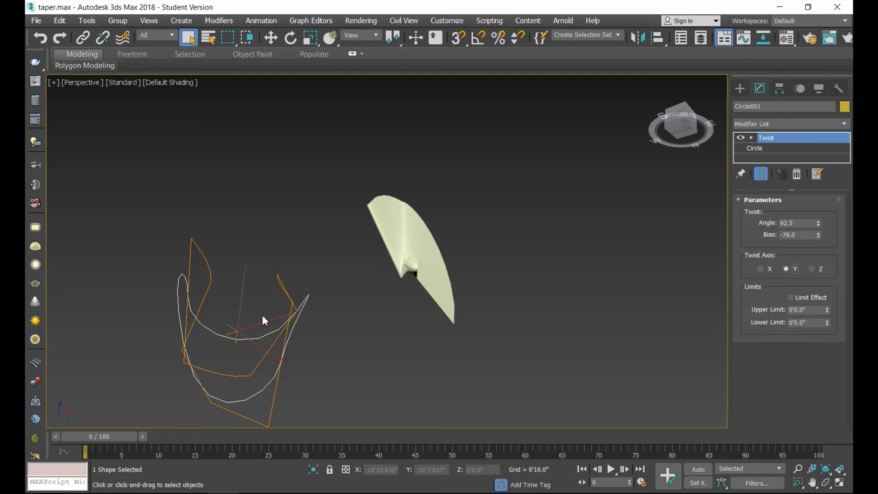
{"action": "left_click", "coordinate": [806, 305]}
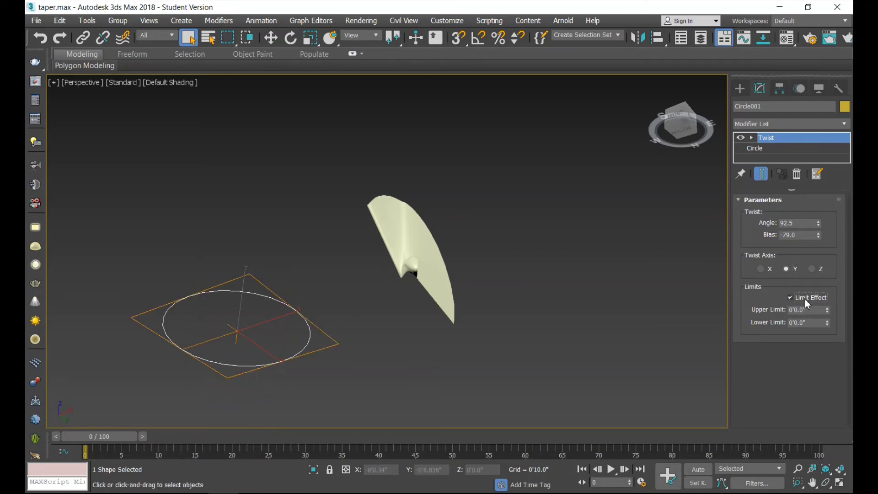
{"action": "mouse_move", "coordinate": [827, 311]}
{"action": "left_mouse_down"}
{"action": "mouse_move", "coordinate": [827, 293]}
{"action": "mouse_move", "coordinate": [763, 463]}
{"action": "mouse_move", "coordinate": [770, 40]}
{"action": "left_mouse_up"}
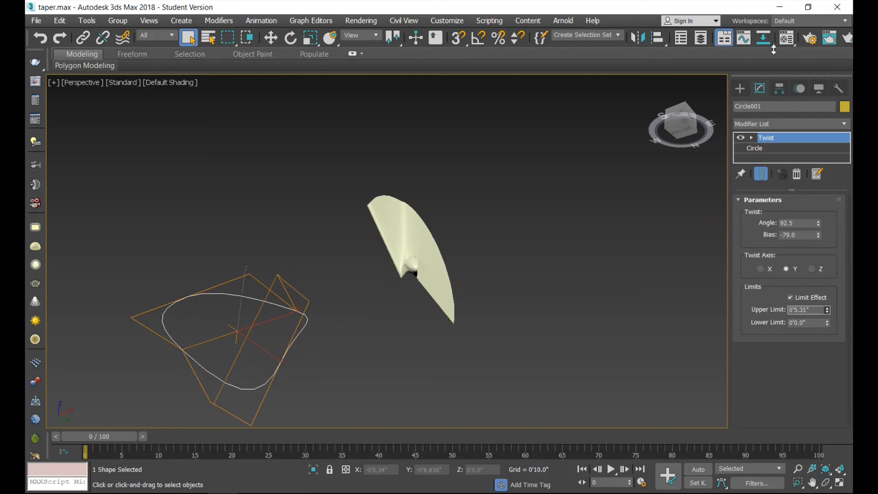
{"action": "mouse_move", "coordinate": [827, 323]}
{"action": "left_mouse_down"}
{"action": "mouse_move", "coordinate": [818, 269]}
{"action": "mouse_move", "coordinate": [765, 436]}
{"action": "mouse_move", "coordinate": [766, 421]}
{"action": "left_mouse_up"}
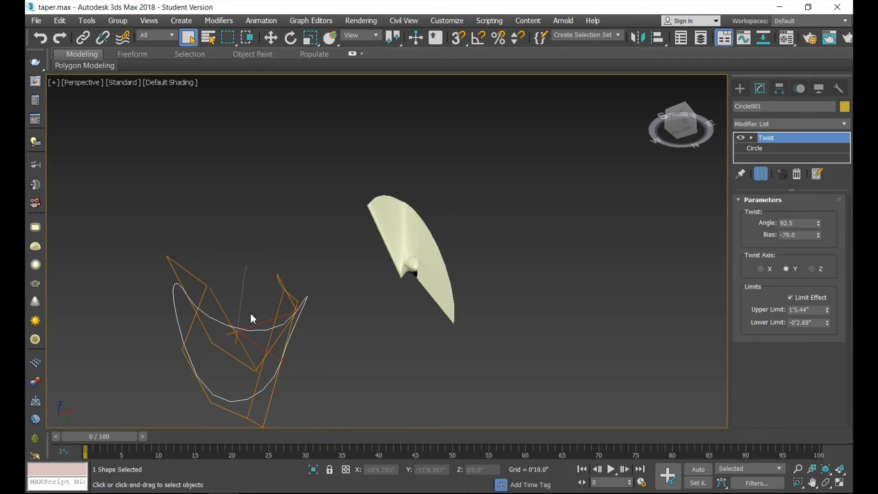
- Draw a tall, thin standard Cylinder to the right of the other objects
{"action": "left_click", "coordinate": [742, 87]}
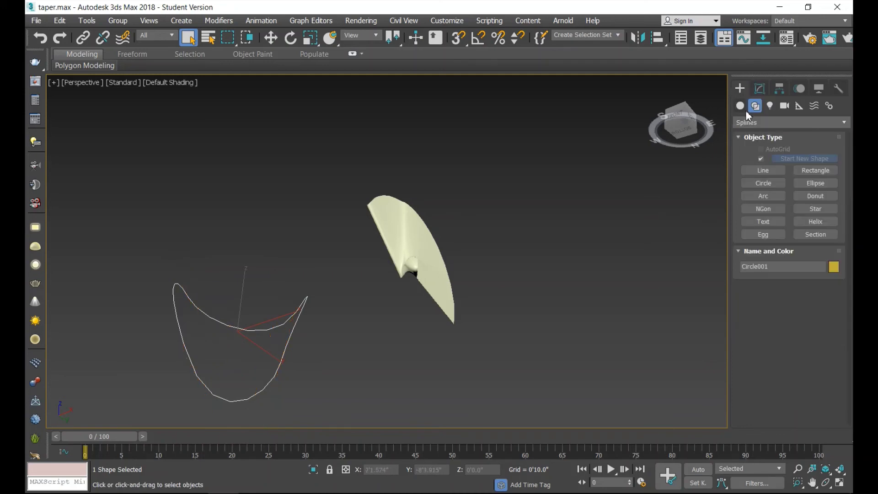
{"action": "left_click", "coordinate": [741, 106]}
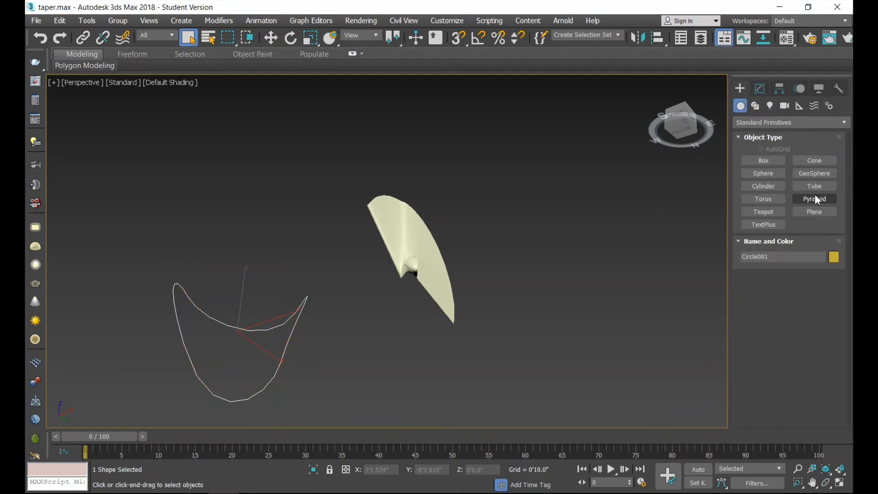
{"action": "left_click", "coordinate": [772, 187]}
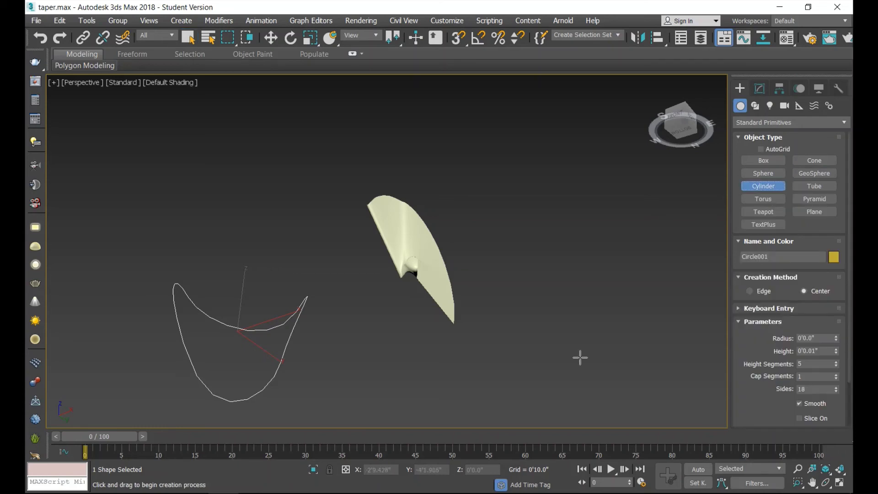
{"action": "left_click_drag", "start_coordinate": [523, 373], "coordinate": [524, 374]}
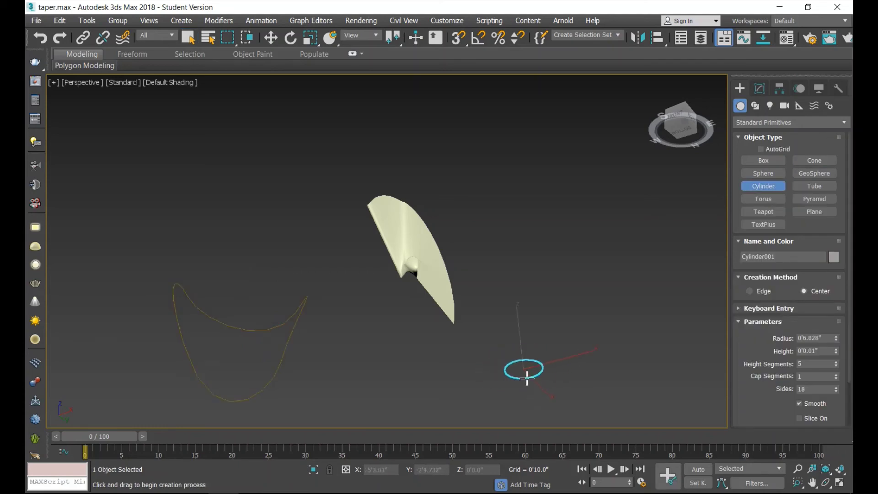
{"action": "left_click", "coordinate": [542, 220]}
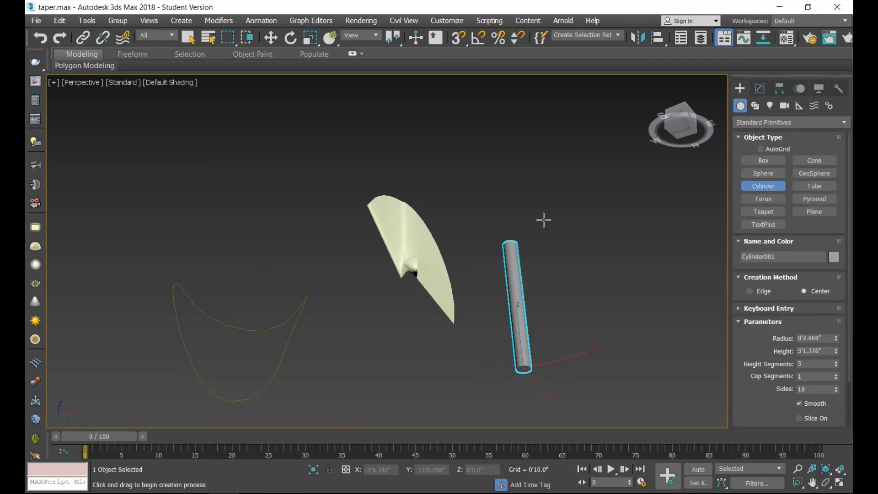
- Give the cylinder 10 height segments
{"action": "scroll", "coordinate": [537, 319], "scroll_direction": "up", "scroll_amount": 5}
{"action": "scroll", "coordinate": [536, 317], "scroll_direction": "down", "scroll_amount": 2}
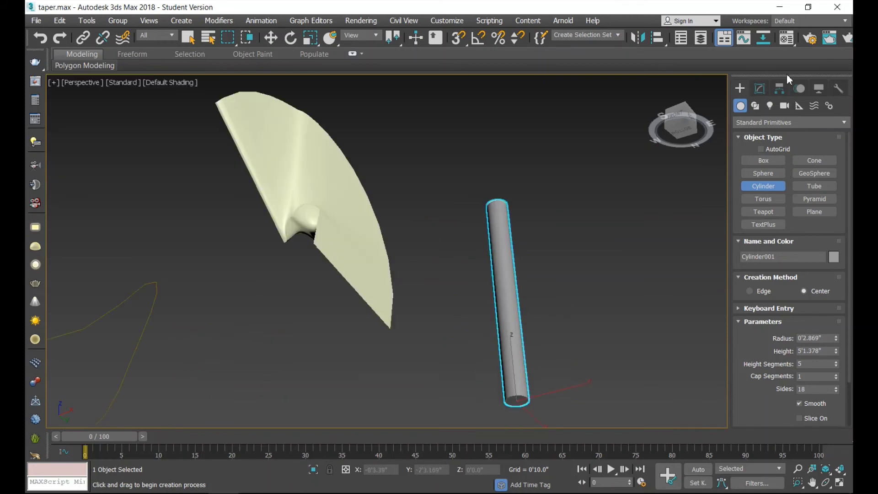
{"action": "double_click", "coordinate": [813, 364]}
{"action": "type", "text": "10"}
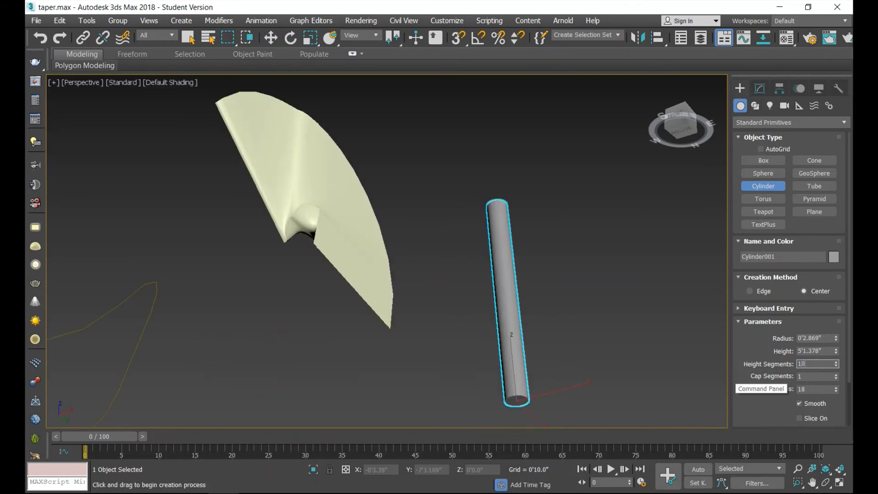
- Add a Twist modifier to the cylinder and raise its angle to 1343
{"action": "left_click", "coordinate": [760, 88]}
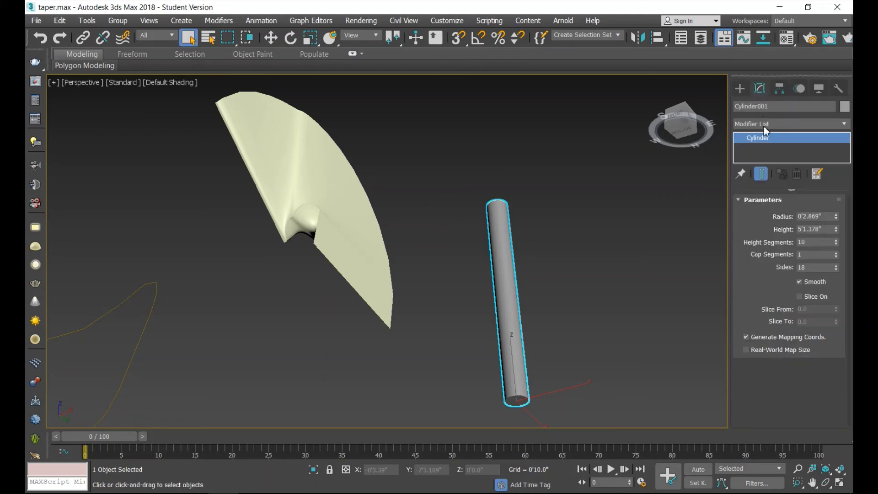
{"action": "left_click", "coordinate": [764, 125]}
{"action": "key", "text": "t"}
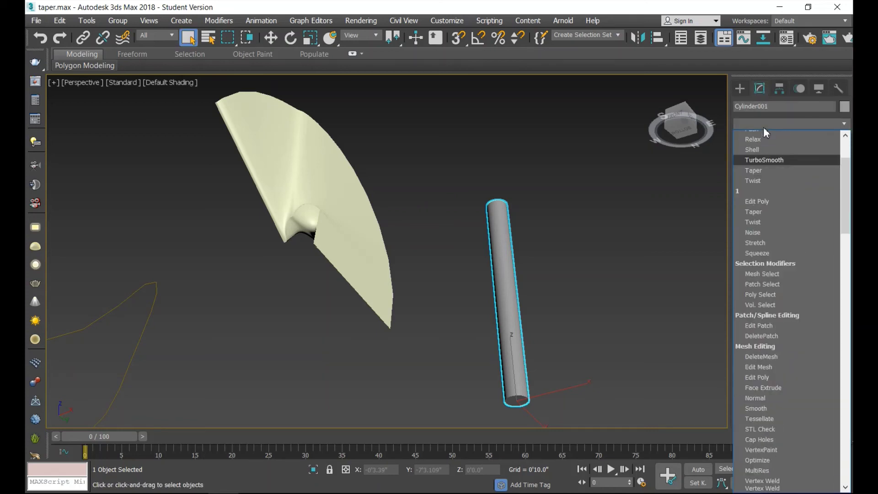
{"action": "left_click", "coordinate": [769, 156]}
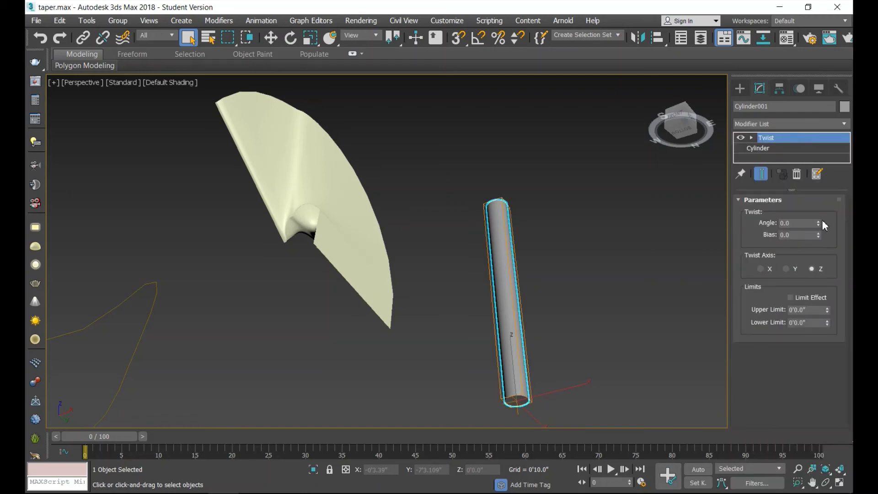
{"action": "mouse_move", "coordinate": [818, 221]}
{"action": "left_mouse_down"}
{"action": "mouse_move", "coordinate": [814, 24]}
{"action": "mouse_move", "coordinate": [763, 8]}
{"action": "mouse_move", "coordinate": [564, 374]}
{"action": "left_mouse_up"}
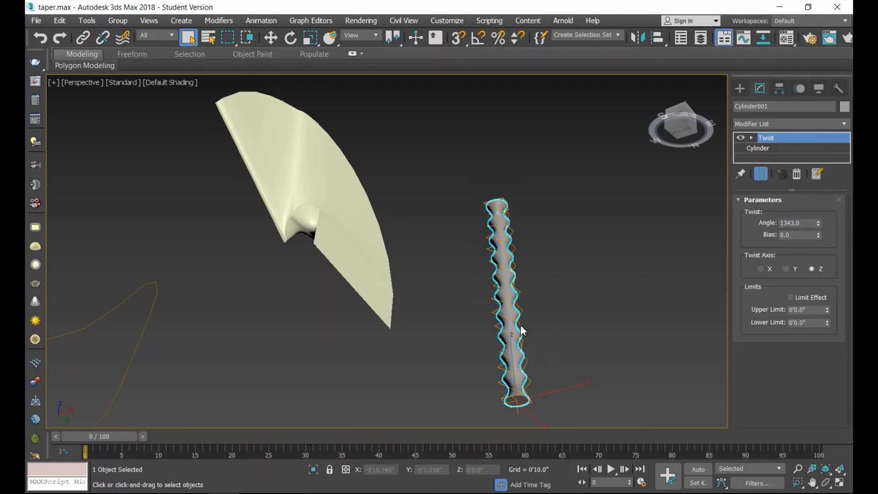
{"action": "scroll", "coordinate": [522, 330], "scroll_direction": "up", "scroll_amount": 5}
{"action": "scroll", "coordinate": [518, 306], "scroll_direction": "down", "scroll_amount": 3}
{"action": "scroll", "coordinate": [518, 305], "scroll_direction": "down", "scroll_amount": 2}
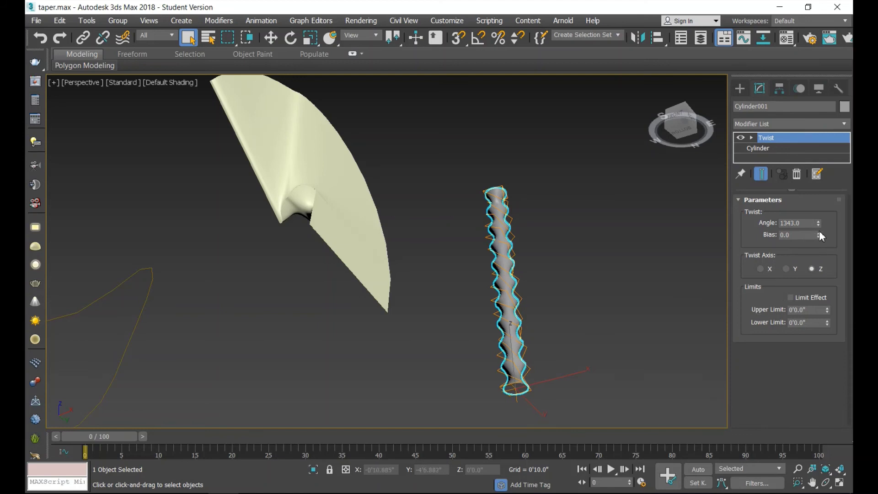
- Push the twist bias up to 100, then lower it to 16.5
{"action": "left_click_drag", "start_coordinate": [818, 234], "coordinate": [815, 161]}
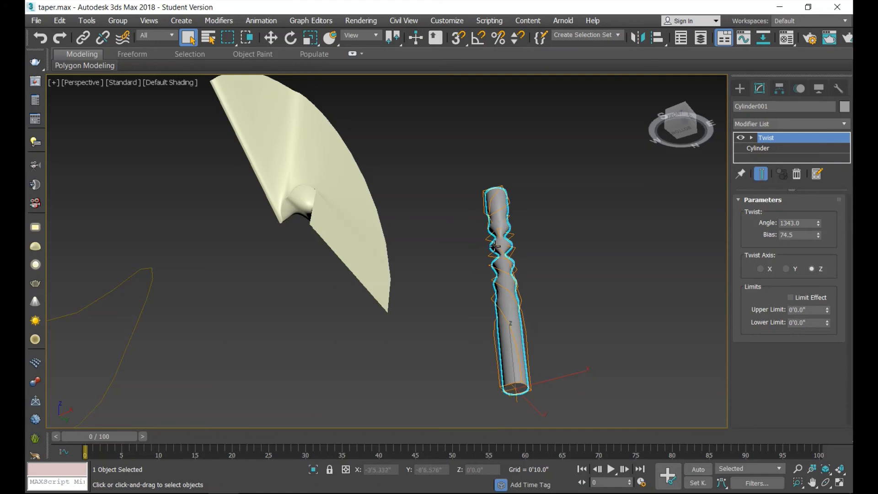
{"action": "scroll", "coordinate": [497, 247], "scroll_direction": "up", "scroll_amount": 2}
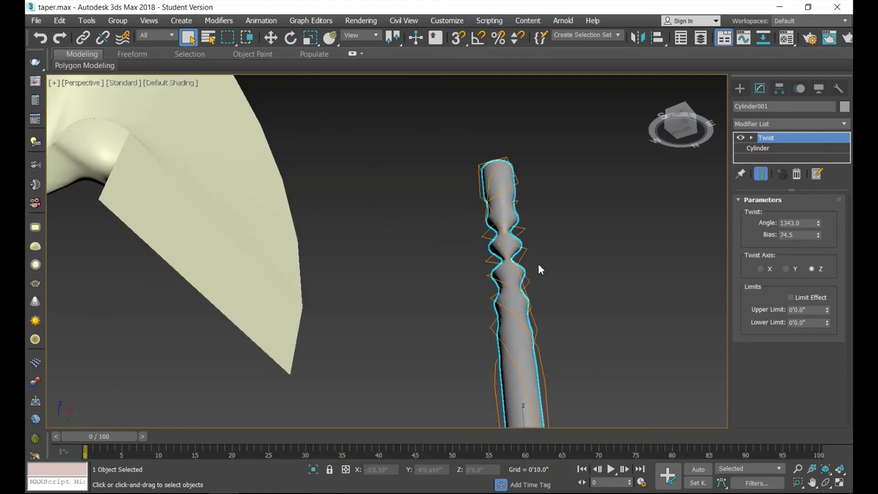
{"action": "scroll", "coordinate": [538, 263], "scroll_direction": "down", "scroll_amount": 2}
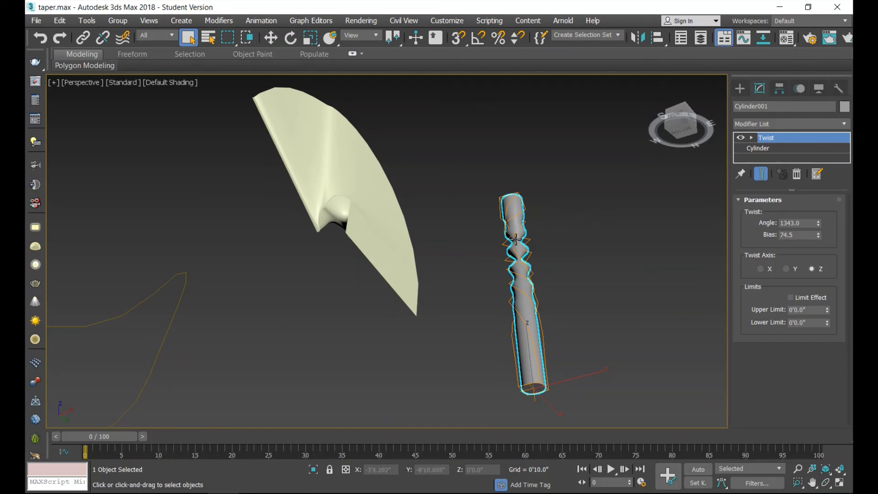
{"action": "left_click_drag", "start_coordinate": [818, 236], "coordinate": [817, 203]}
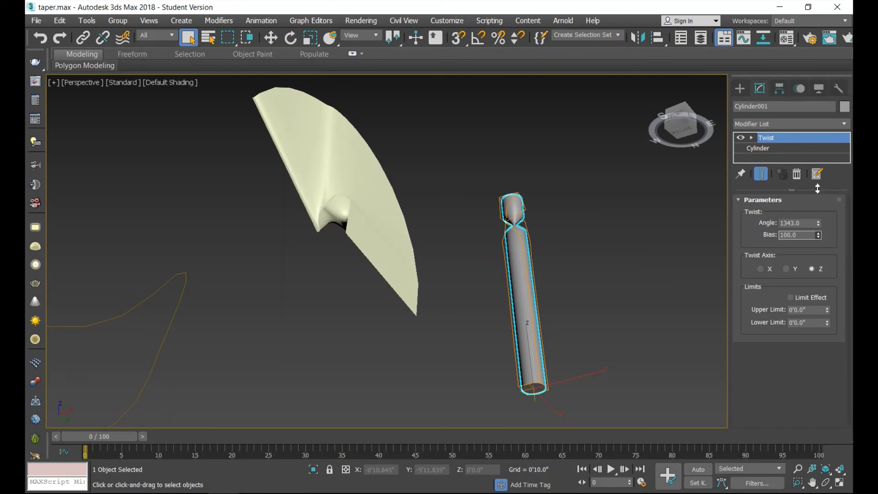
{"action": "mouse_move", "coordinate": [817, 188]}
{"action": "left_mouse_down"}
{"action": "mouse_move", "coordinate": [808, 337]}
{"action": "mouse_move", "coordinate": [807, 231]}
{"action": "mouse_move", "coordinate": [787, 295]}
{"action": "left_mouse_up"}
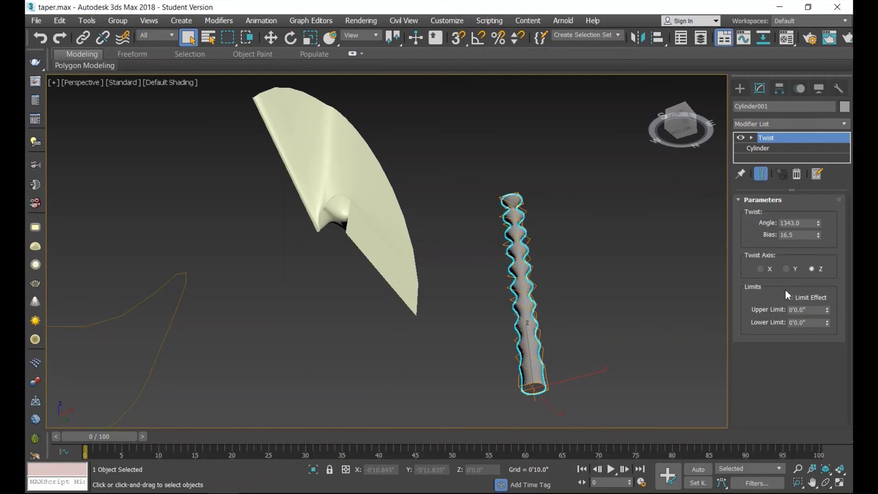
- Reset the twist angle and bias, then twist the cylinder 60 degrees about X
{"action": "left_click", "coordinate": [761, 269]}
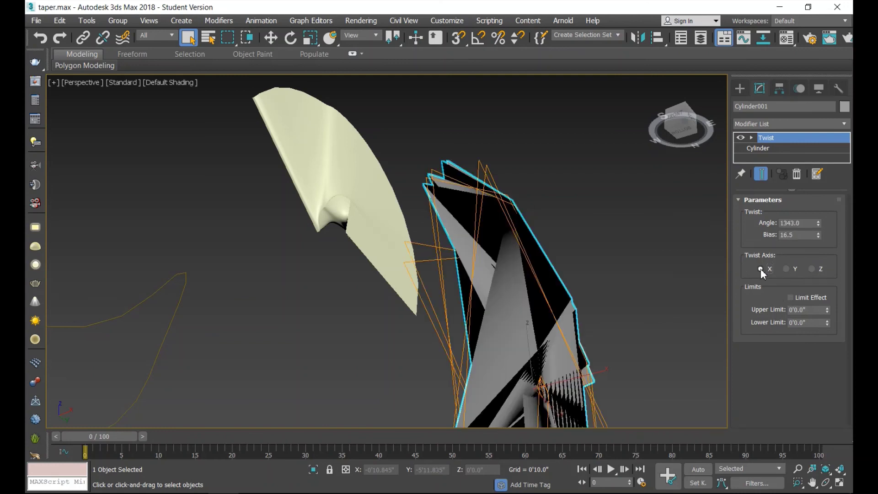
{"action": "right_click", "coordinate": [819, 222]}
{"action": "right_click", "coordinate": [817, 234]}
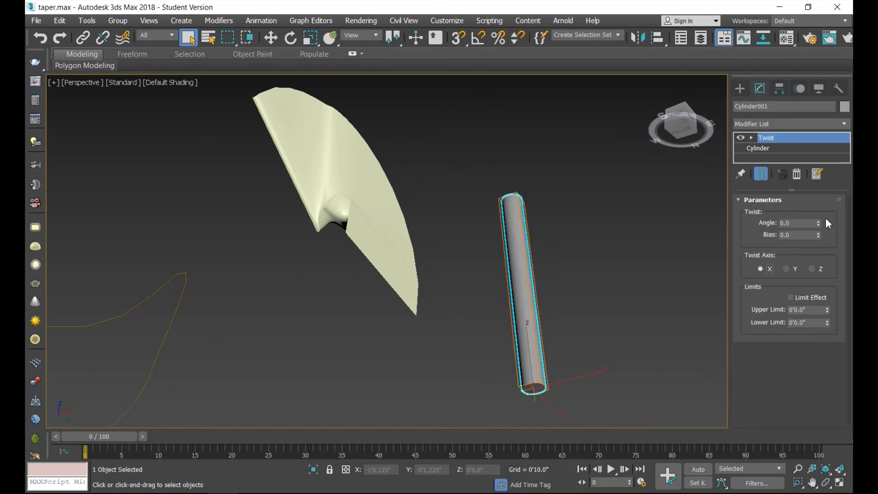
{"action": "left_click_drag", "start_coordinate": [819, 222], "coordinate": [821, 164]}
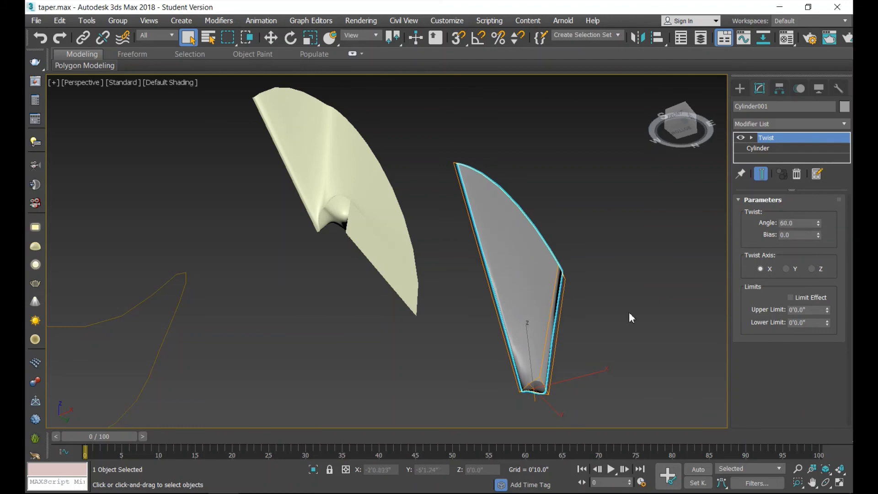
- Set the bias to 32.5, try the Y axis, then return to Z
{"action": "left_click", "coordinate": [612, 330]}
{"action": "left_click", "coordinate": [526, 333]}
{"action": "mouse_move", "coordinate": [817, 235]}
{"action": "left_mouse_down"}
{"action": "mouse_move", "coordinate": [799, 98]}
{"action": "mouse_move", "coordinate": [785, 208]}
{"action": "left_mouse_up"}
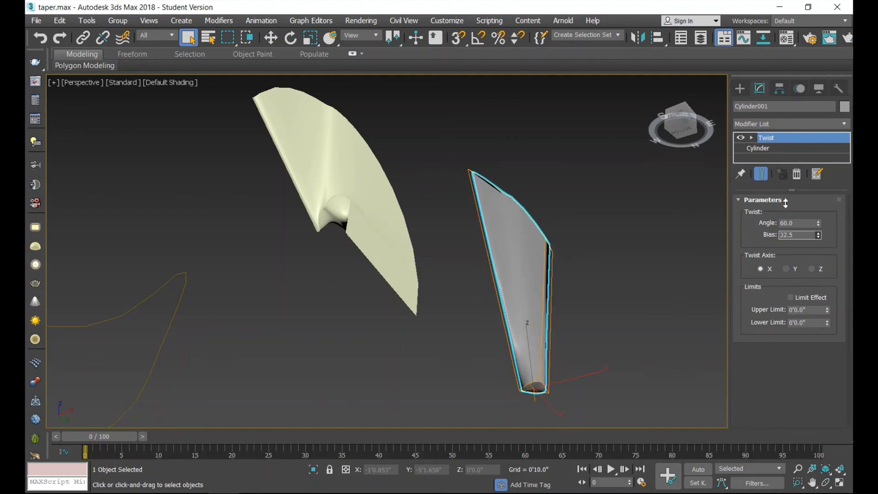
{"action": "left_click", "coordinate": [787, 269]}
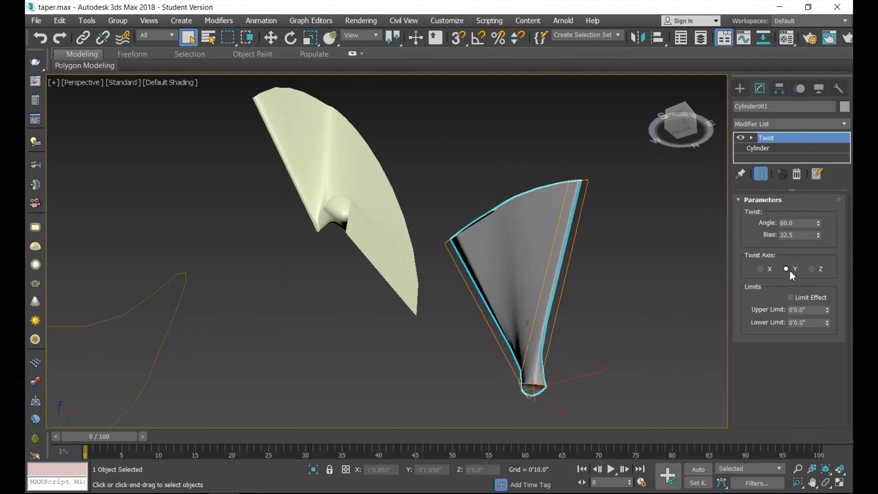
{"action": "left_click", "coordinate": [812, 269]}
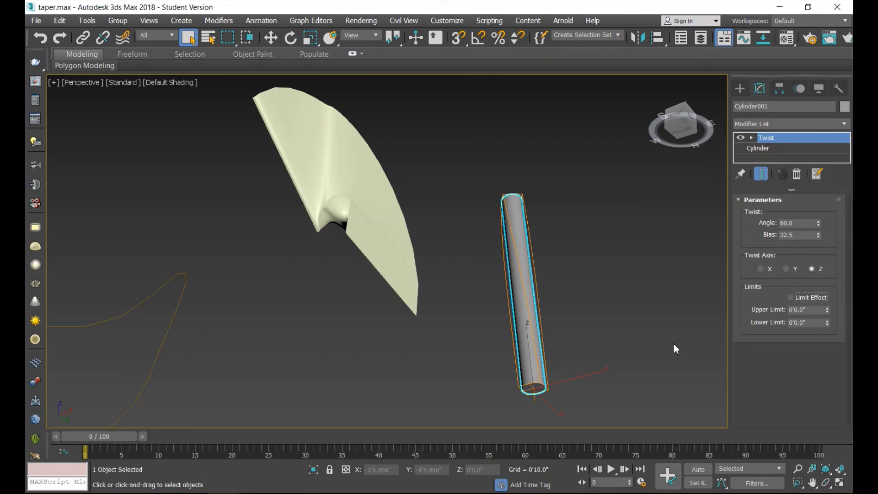
- Enable Limit Effect on the cylinder's twist with Upper Limit 3'5.537" and Lower Limit 1'7.17"
{"action": "left_click", "coordinate": [791, 298]}
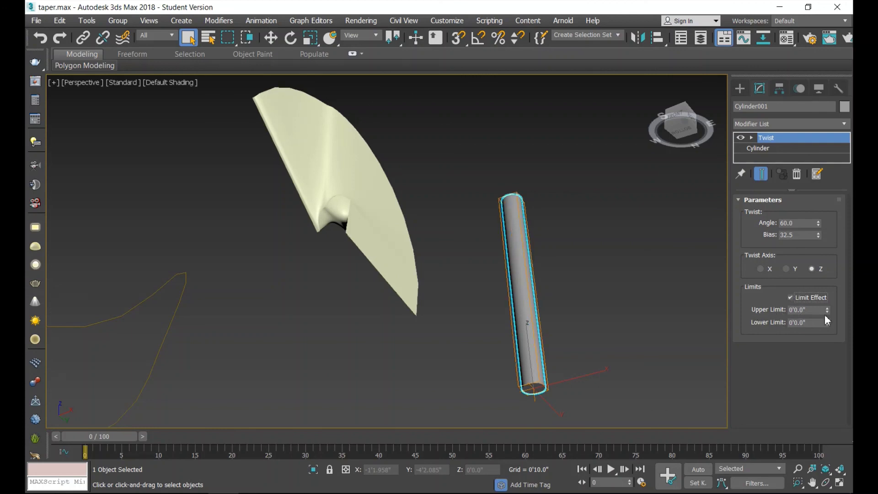
{"action": "left_click_drag", "start_coordinate": [827, 311], "coordinate": [821, 235]}
{"action": "left_click_drag", "start_coordinate": [821, 234], "coordinate": [793, 119]}
{"action": "scroll", "coordinate": [516, 384], "scroll_direction": "up", "scroll_amount": 5}
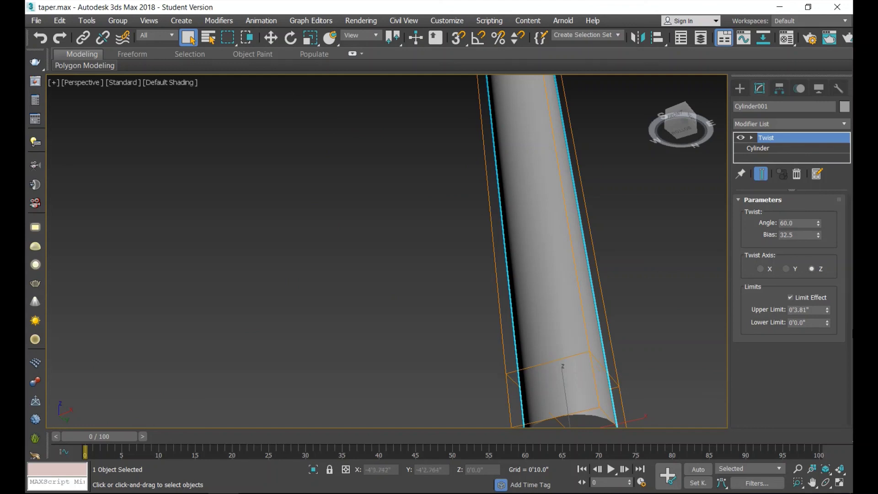
{"action": "left_click_drag", "start_coordinate": [827, 310], "coordinate": [791, 87]}
{"action": "scroll", "coordinate": [605, 196], "scroll_direction": "down", "scroll_amount": 5}
{"action": "scroll", "coordinate": [602, 166], "scroll_direction": "down", "scroll_amount": 3}
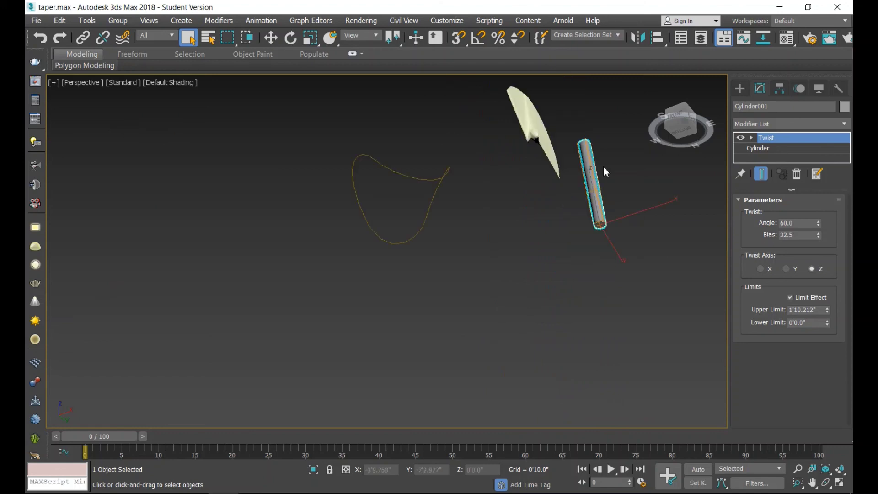
{"action": "scroll", "coordinate": [603, 168], "scroll_direction": "up", "scroll_amount": 4}
{"action": "scroll", "coordinate": [605, 164], "scroll_direction": "up", "scroll_amount": 2}
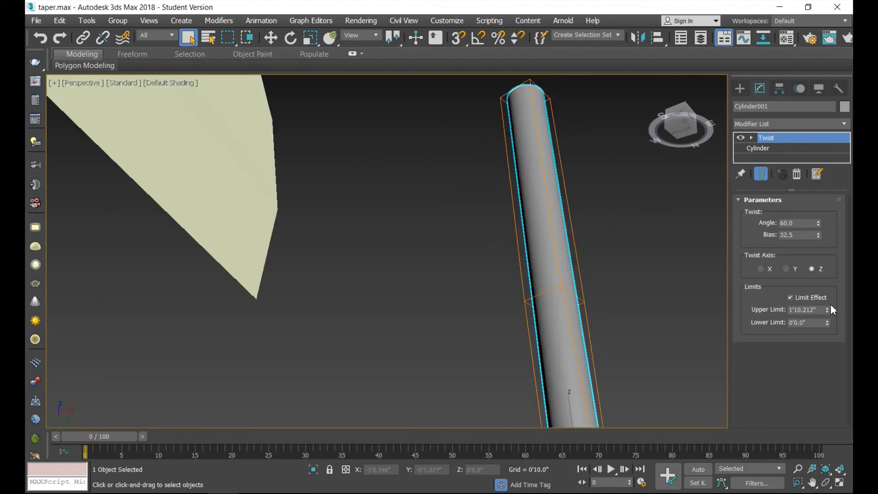
{"action": "left_click_drag", "start_coordinate": [828, 310], "coordinate": [830, 269]}
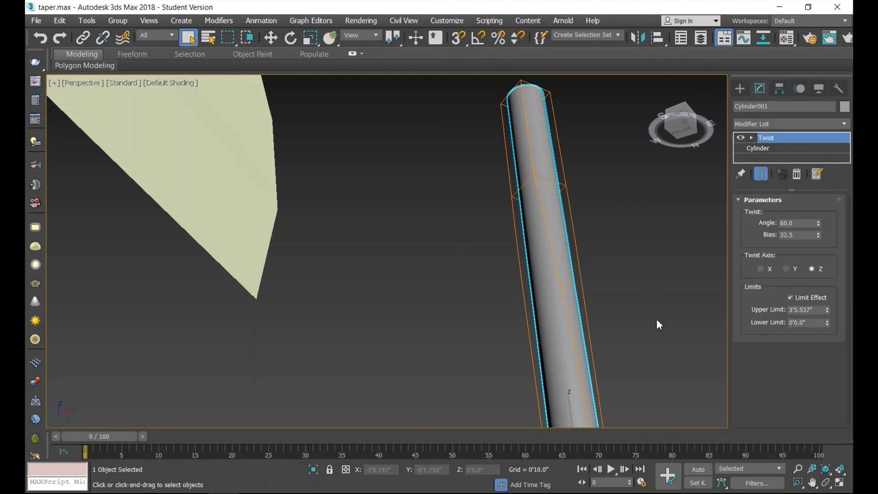
{"action": "scroll", "coordinate": [656, 319], "scroll_direction": "down", "scroll_amount": 3}
{"action": "mouse_move", "coordinate": [827, 323]}
{"action": "left_mouse_down"}
{"action": "mouse_move", "coordinate": [821, 302]}
{"action": "mouse_move", "coordinate": [763, 350]}
{"action": "left_mouse_up"}
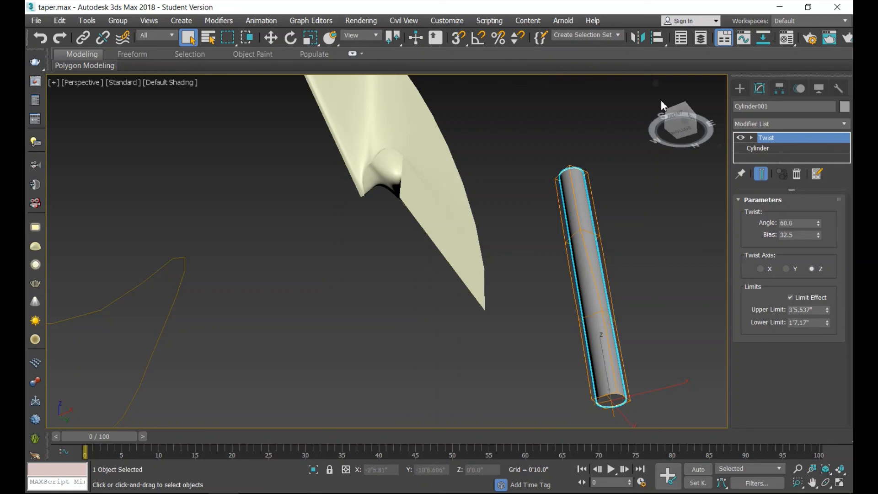
- Raise the limited twist angle to 1280 and reset the bias to 0
{"action": "mouse_move", "coordinate": [818, 222]}
{"action": "left_mouse_down"}
{"action": "mouse_move", "coordinate": [792, 72]}
{"action": "mouse_move", "coordinate": [766, 481]}
{"action": "mouse_move", "coordinate": [606, 275]}
{"action": "left_mouse_up"}
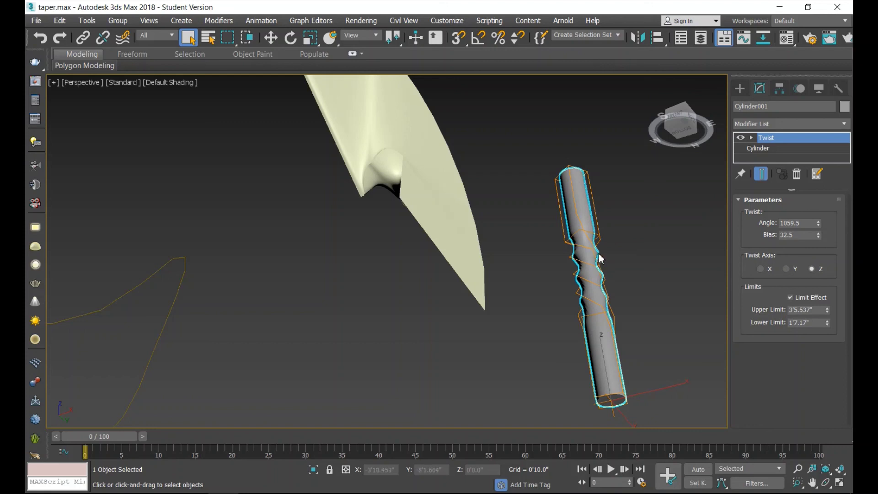
{"action": "scroll", "coordinate": [601, 259], "scroll_direction": "up", "scroll_amount": 2}
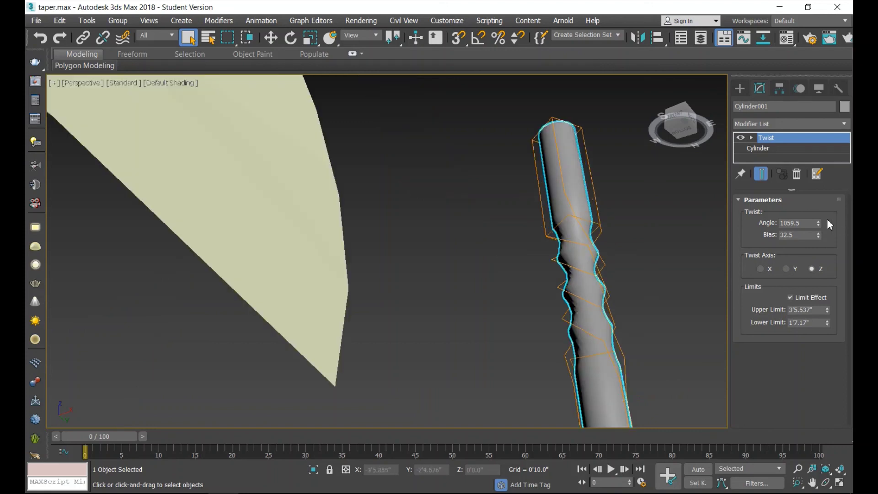
{"action": "mouse_move", "coordinate": [818, 225]}
{"action": "left_mouse_down"}
{"action": "mouse_move", "coordinate": [807, 353]}
{"action": "mouse_move", "coordinate": [808, 8]}
{"action": "mouse_move", "coordinate": [822, 350]}
{"action": "left_mouse_up"}
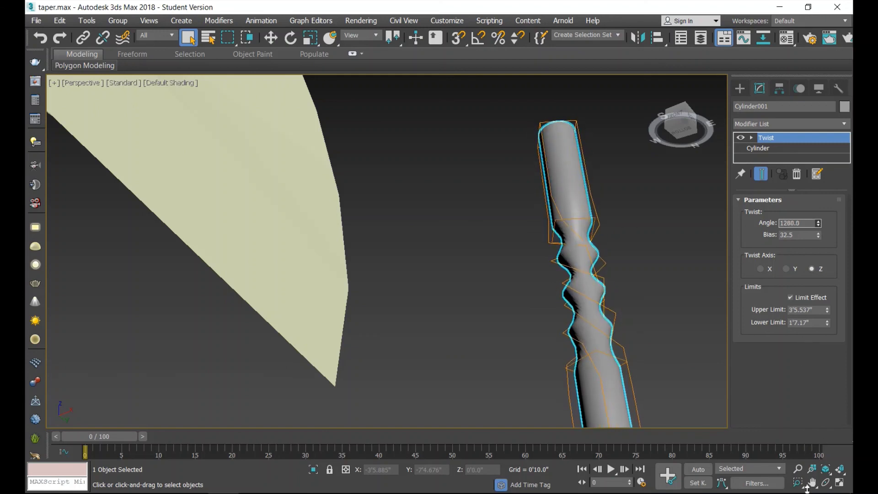
{"action": "mouse_move", "coordinate": [818, 235]}
{"action": "left_mouse_down"}
{"action": "mouse_move", "coordinate": [817, 166]}
{"action": "mouse_move", "coordinate": [816, 273]}
{"action": "left_mouse_up"}
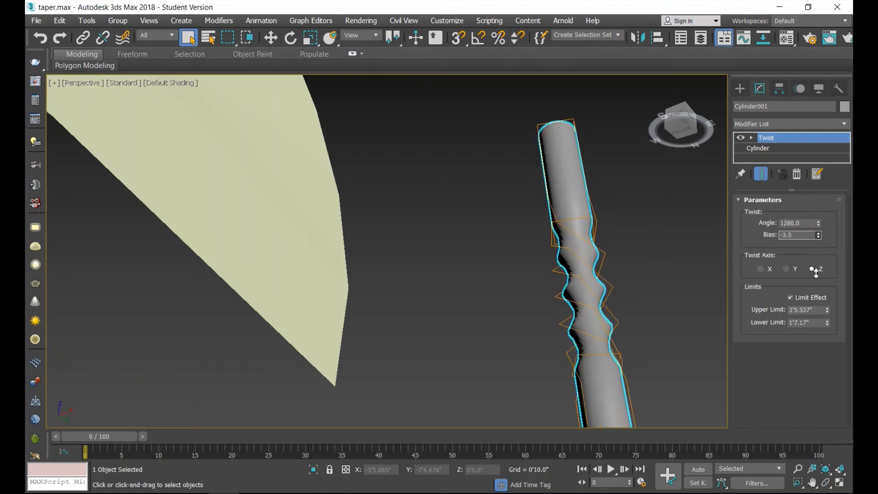
{"action": "right_click", "coordinate": [818, 234]}
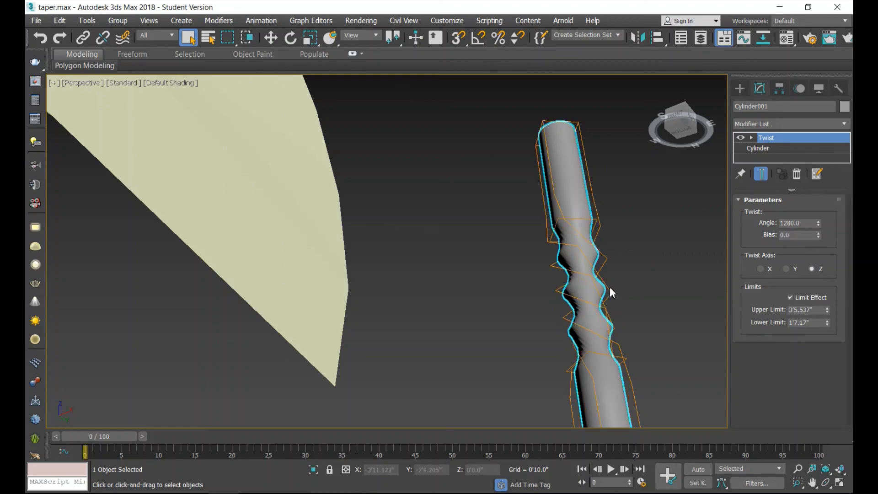
{"action": "scroll", "coordinate": [611, 289], "scroll_direction": "down", "scroll_amount": 5}
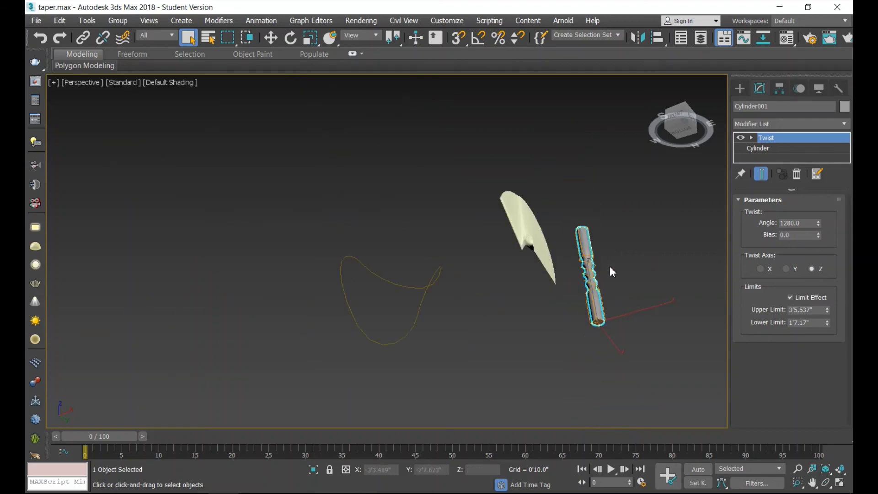